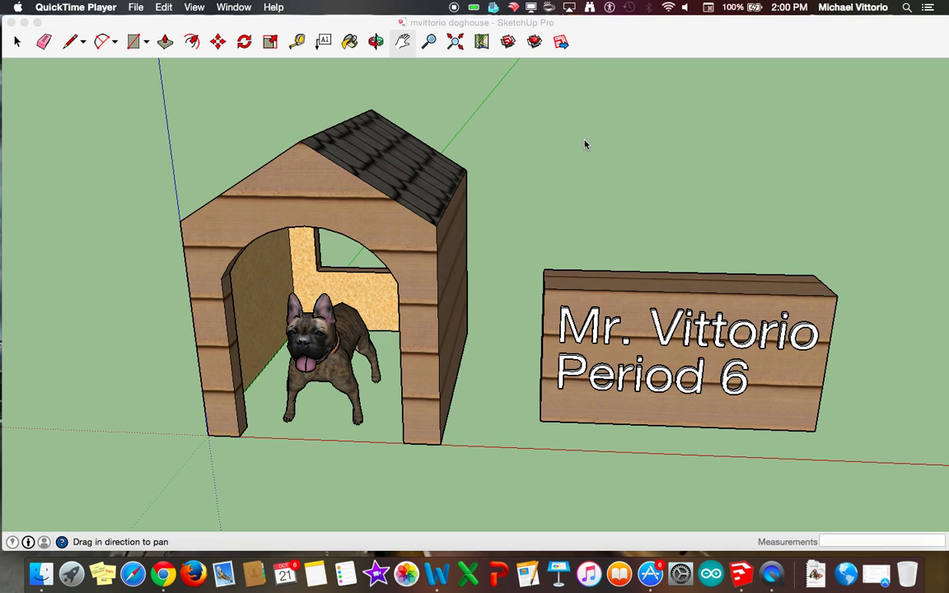
# - Orbit to look down on the doghouse and sign, and zoom out
pyautogui.click(376, 41)
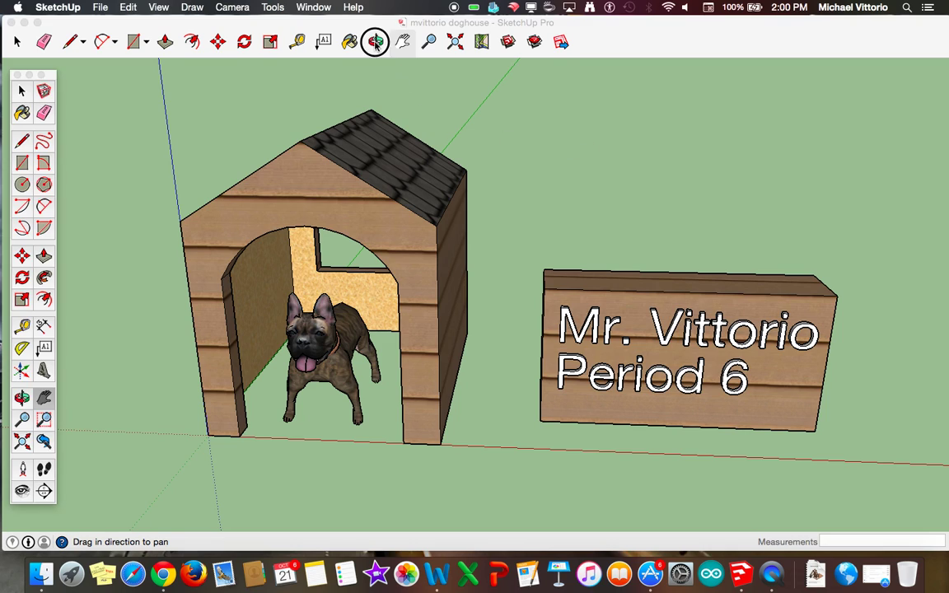
pyautogui.moveTo(467, 95)
pyautogui.mouseDown()
pyautogui.moveTo(485, 215)
pyautogui.moveTo(580, 214)
pyautogui.moveTo(552, 186)
pyautogui.moveTo(551, 225)
pyautogui.moveTo(551, 180)
pyautogui.mouseUp()
pyautogui.scroll(-6, 551, 174)
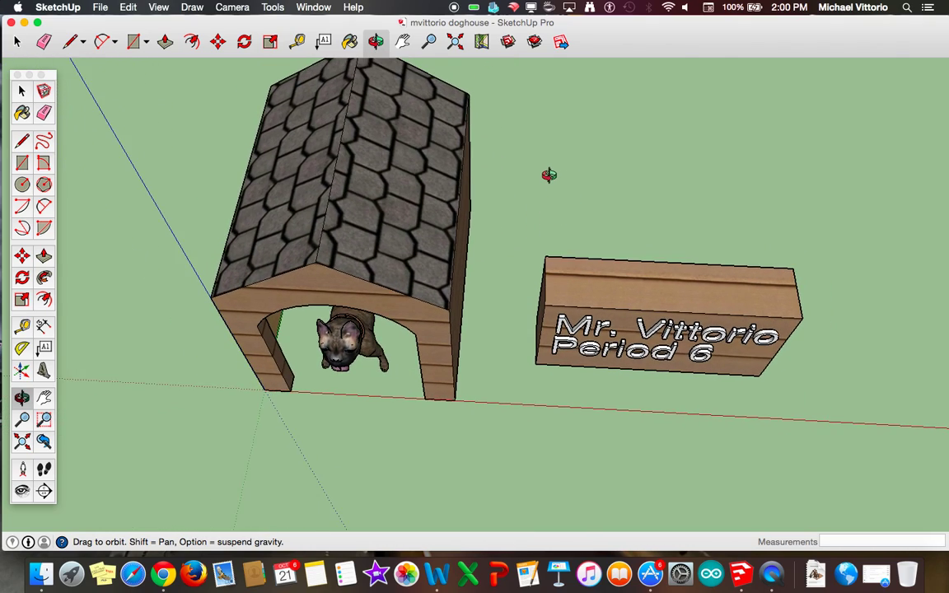
pyautogui.scroll(-4, 554, 168)
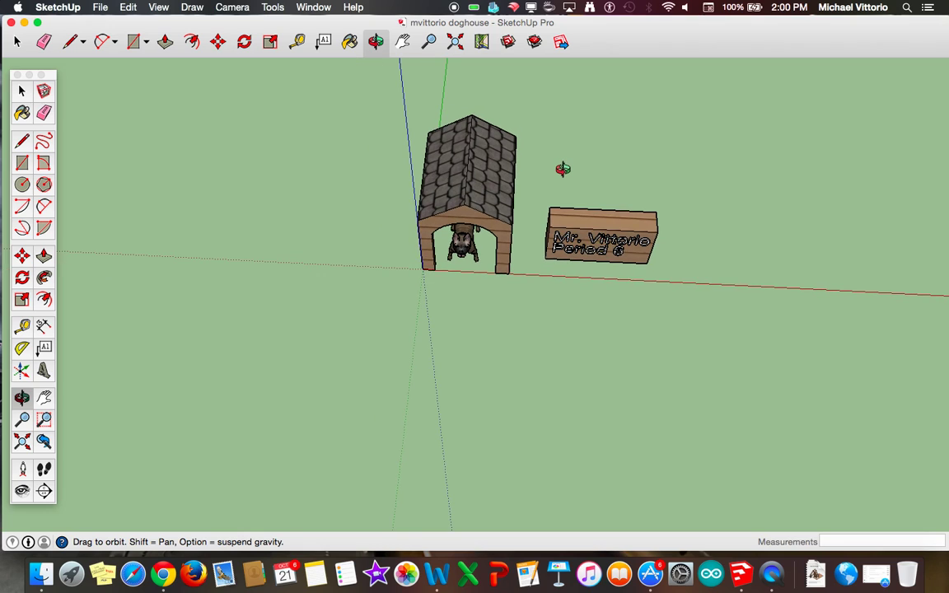
pyautogui.moveTo(561, 167); pyautogui.dragTo(600, 176)
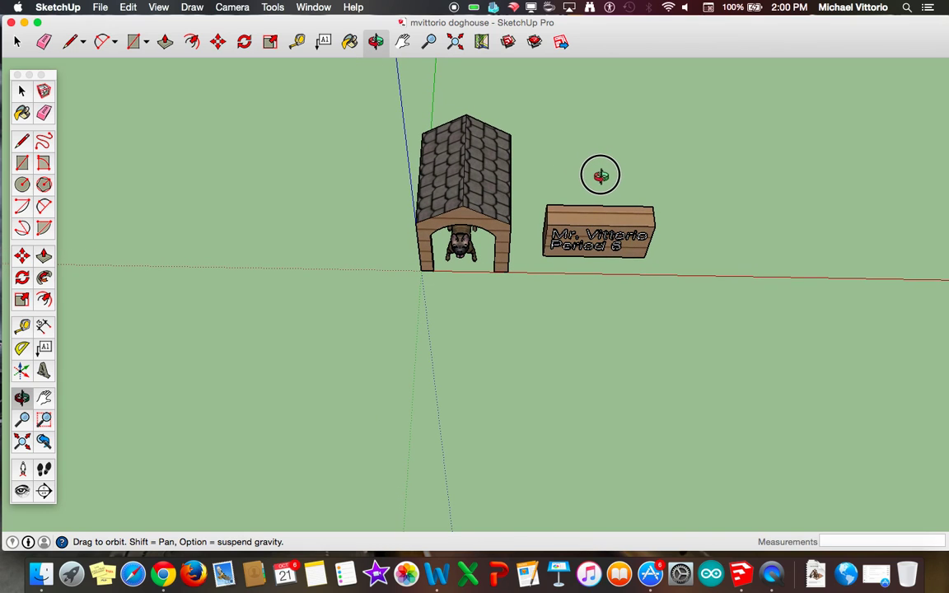
# - Pan and level the view so the doghouse and sign sit small at lower left
pyautogui.click(403, 41)
pyautogui.moveTo(602, 121); pyautogui.dragTo(275, 271)
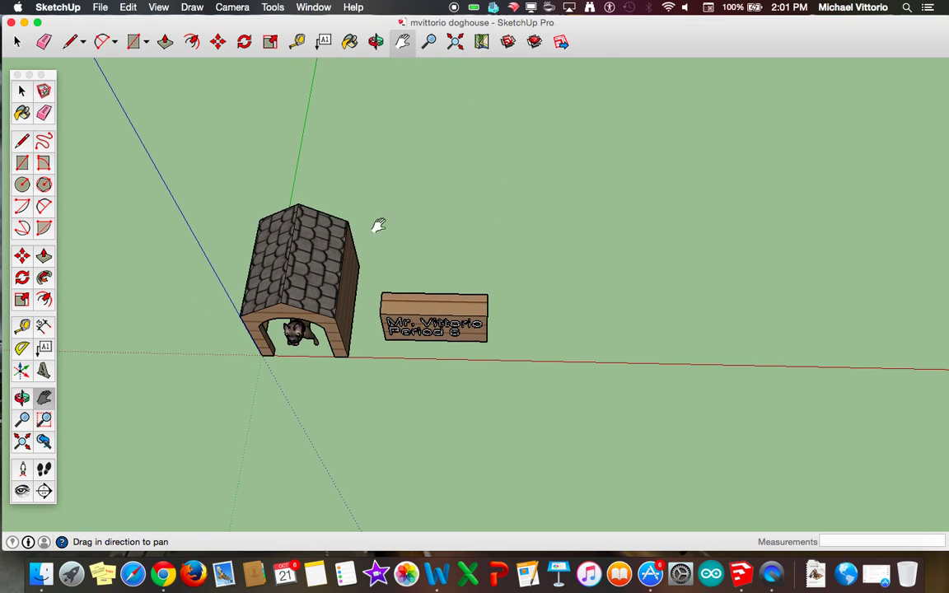
pyautogui.moveTo(558, 112); pyautogui.dragTo(407, 313)
pyautogui.click(376, 42)
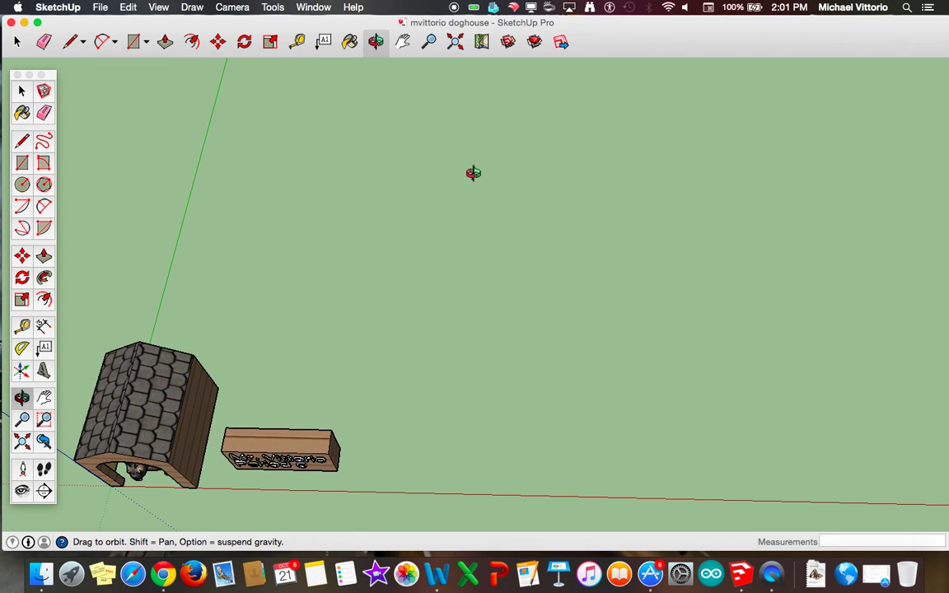
pyautogui.moveTo(472, 171)
pyautogui.mouseDown()
pyautogui.moveTo(504, 165)
pyautogui.moveTo(481, 170)
pyautogui.mouseUp()
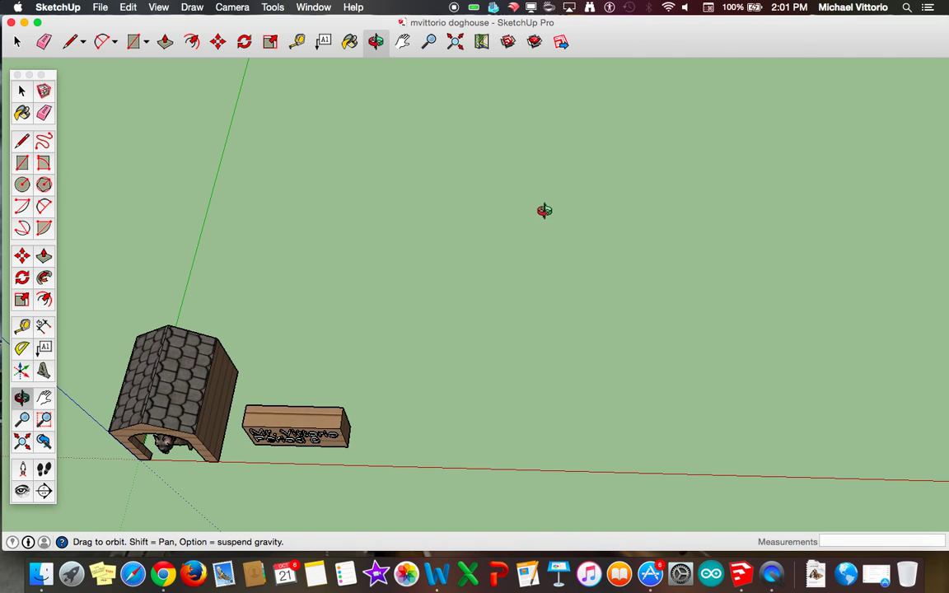
pyautogui.moveTo(530, 197); pyautogui.dragTo(523, 197)
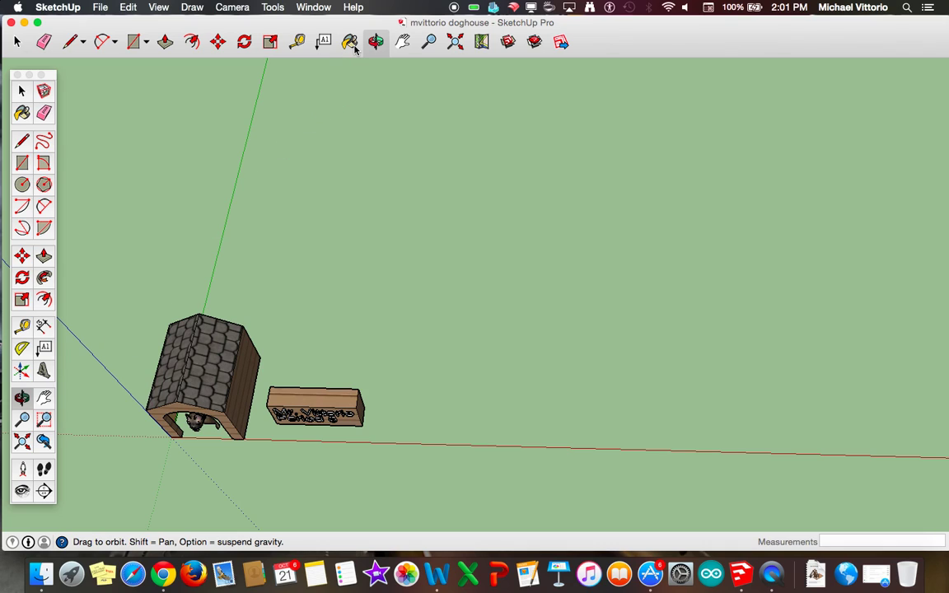
pyautogui.click(101, 10)
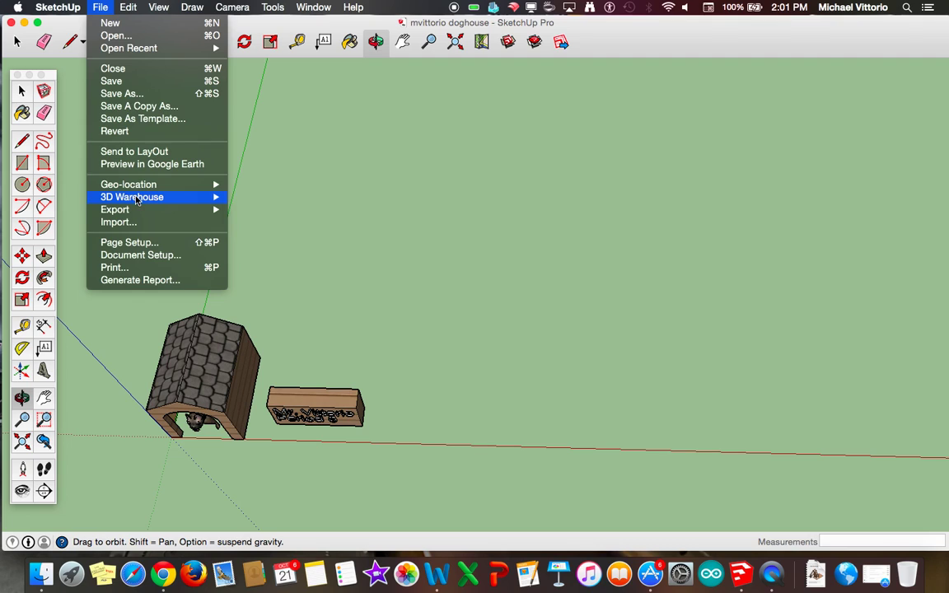
# - Search 3D Warehouse for 'small open plan ranch' and open the 'small open plan house' result
pyautogui.moveTo(136, 200)
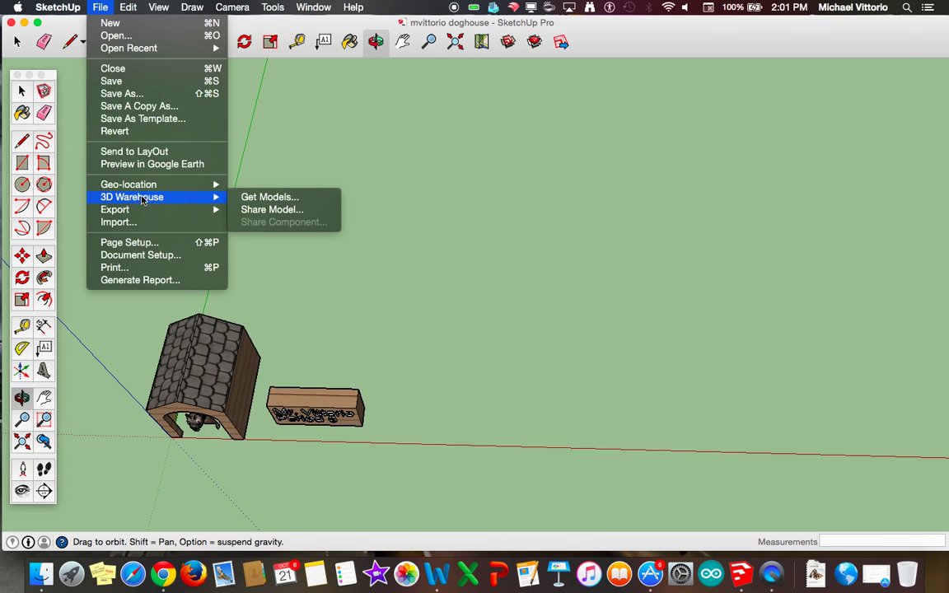
pyautogui.click(241, 197)
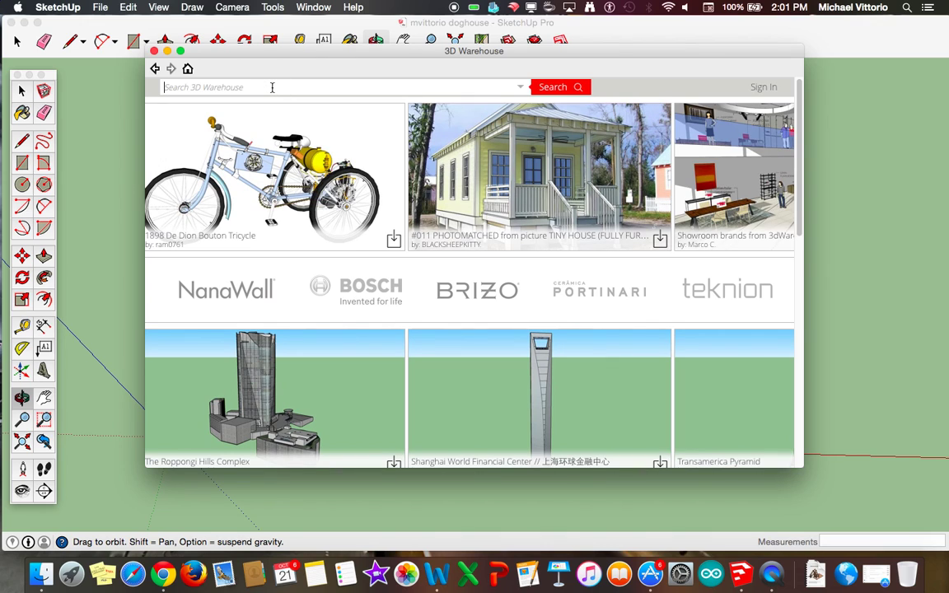
pyautogui.write('small open pl')
pyautogui.write('an ranch')
pyautogui.click(546, 89)
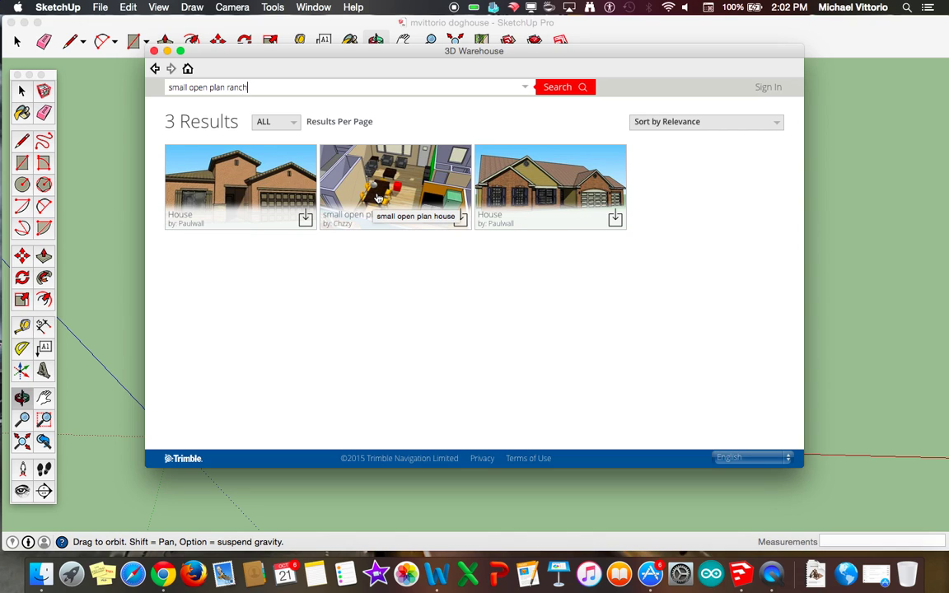
pyautogui.click(378, 198)
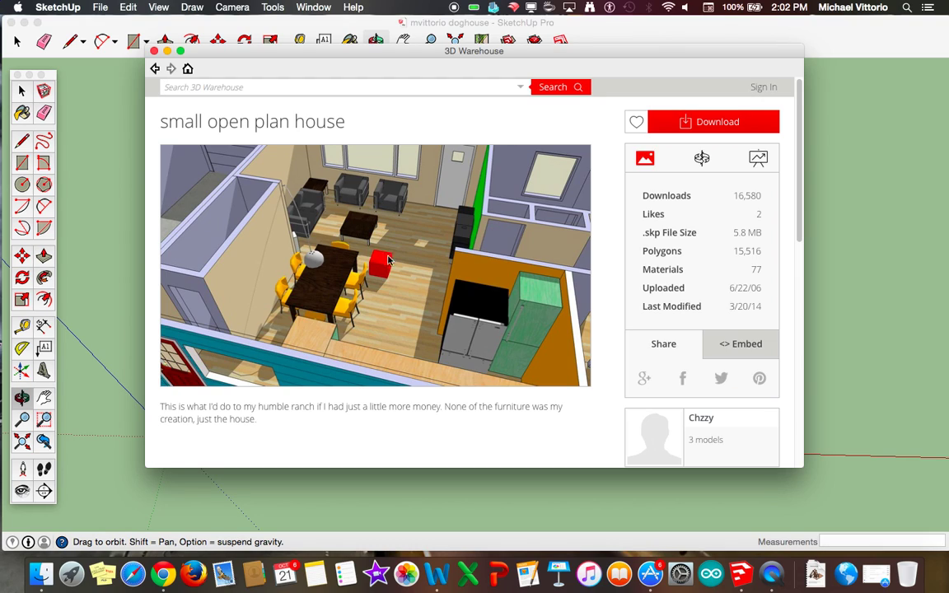
# - Download the small open plan house into the current model and place it behind the doghouse
pyautogui.click(684, 124)
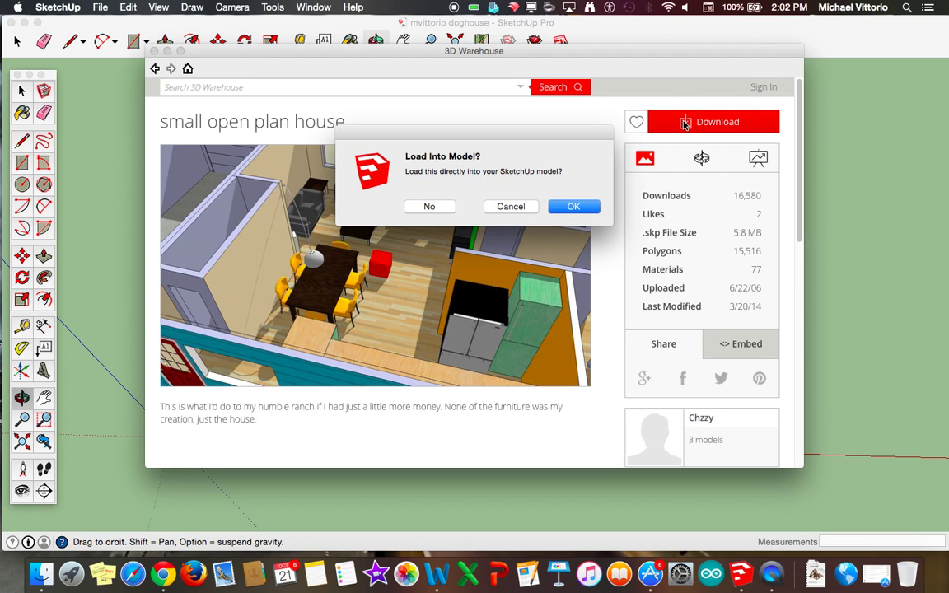
pyautogui.click(576, 206)
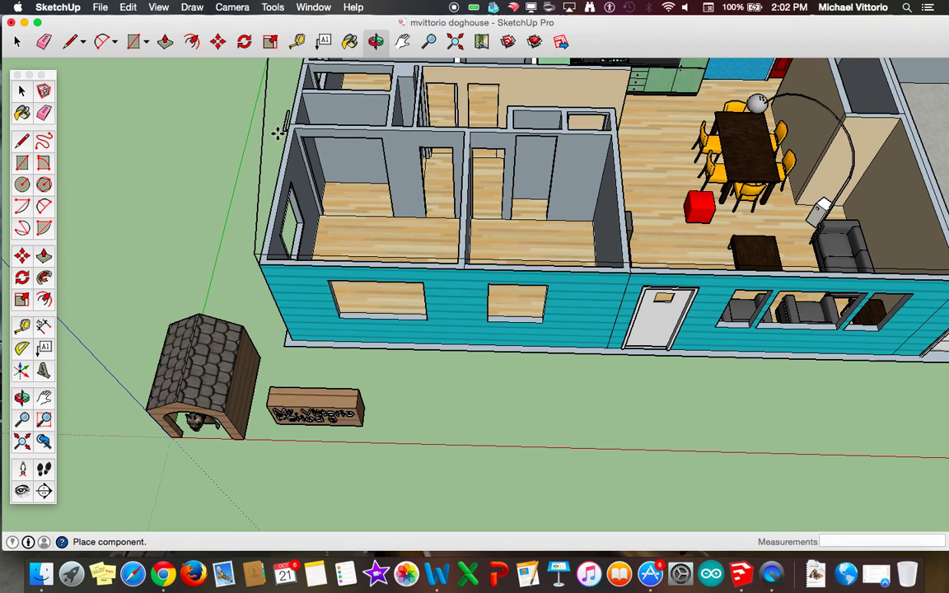
pyautogui.click(279, 131)
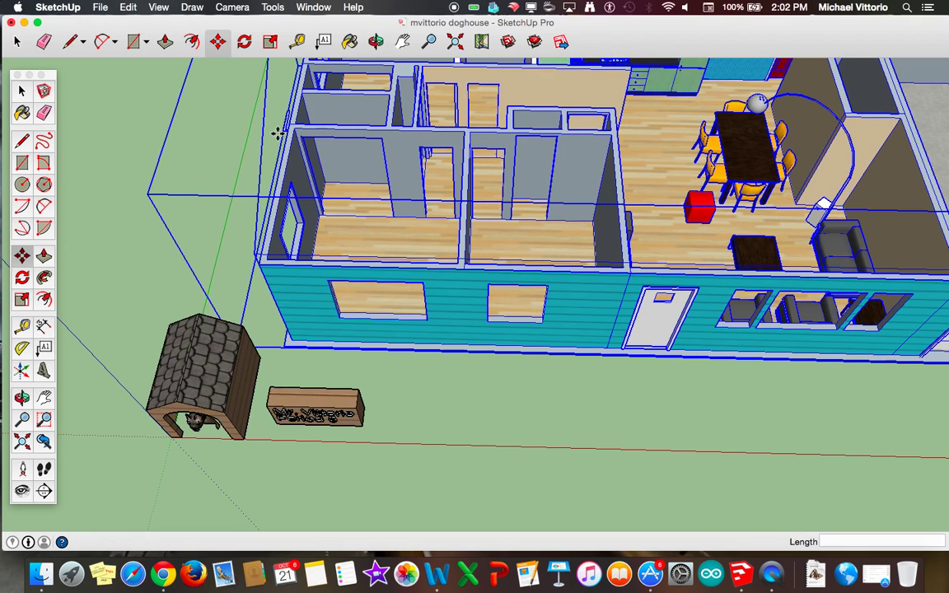
# - Deselect the house and pan until the whole furnished open-plan house is centred
pyautogui.click(17, 43)
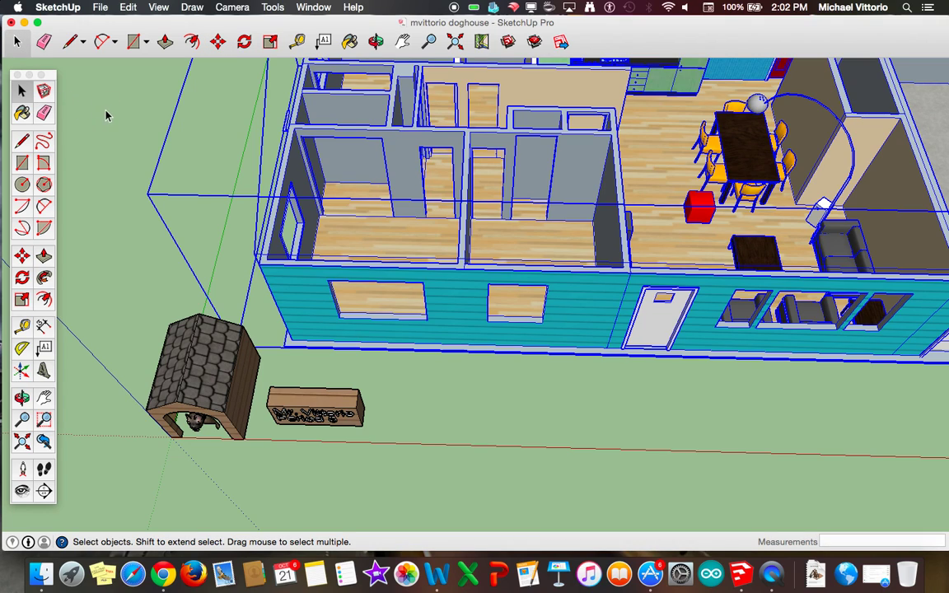
pyautogui.click(100, 112)
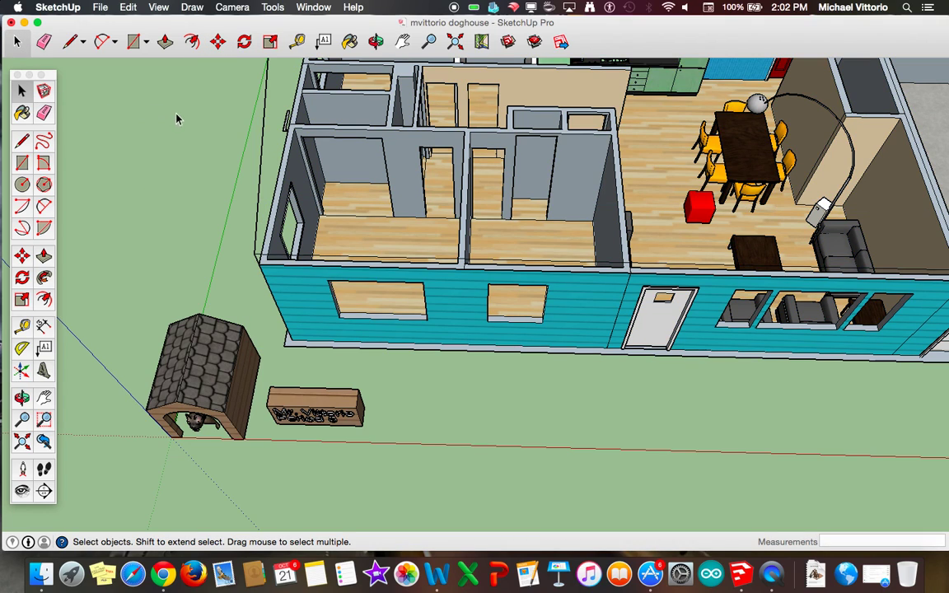
pyautogui.moveTo(627, 161)
pyautogui.keyDown('shift'); pyautogui.mouseDown(button='middle')
pyautogui.moveTo(585, 190)
pyautogui.moveTo(492, 227)
pyautogui.moveTo(462, 256)
pyautogui.moveTo(464, 285)
pyautogui.mouseUp(button='middle'); pyautogui.keyUp('shift')
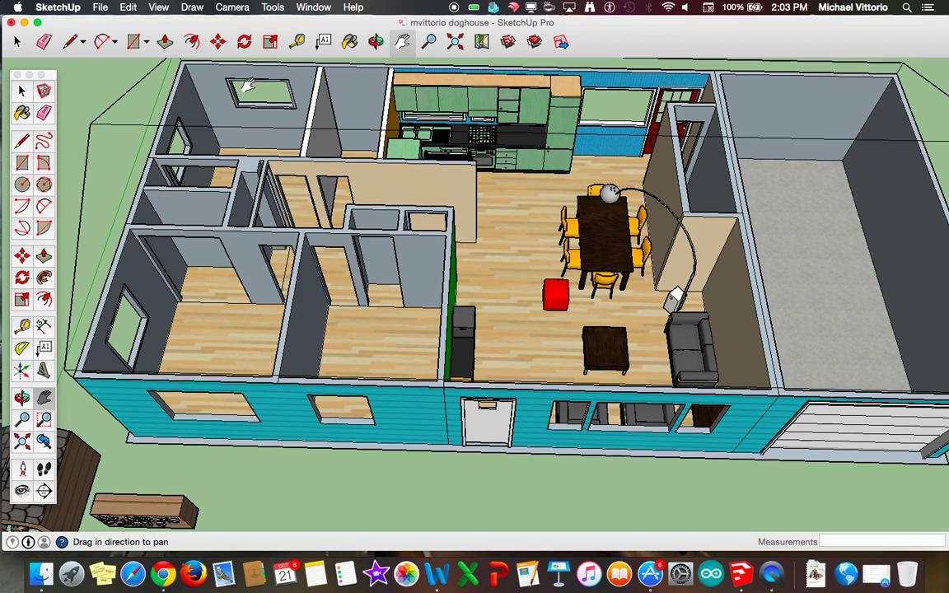
pyautogui.click(16, 40)
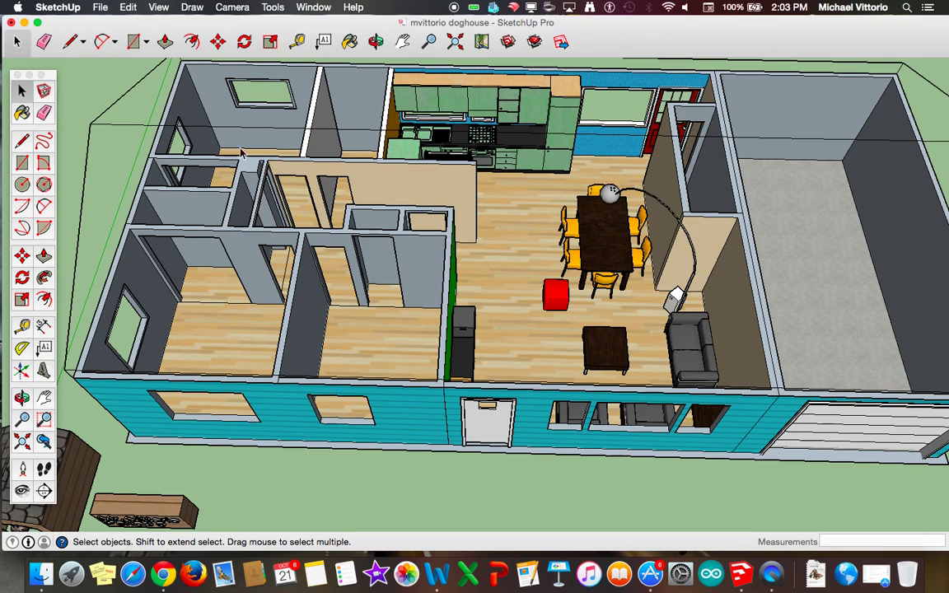
# - Enter and close the house groups, then select the red cube beside the dining table
pyautogui.scroll(5, 532, 224)
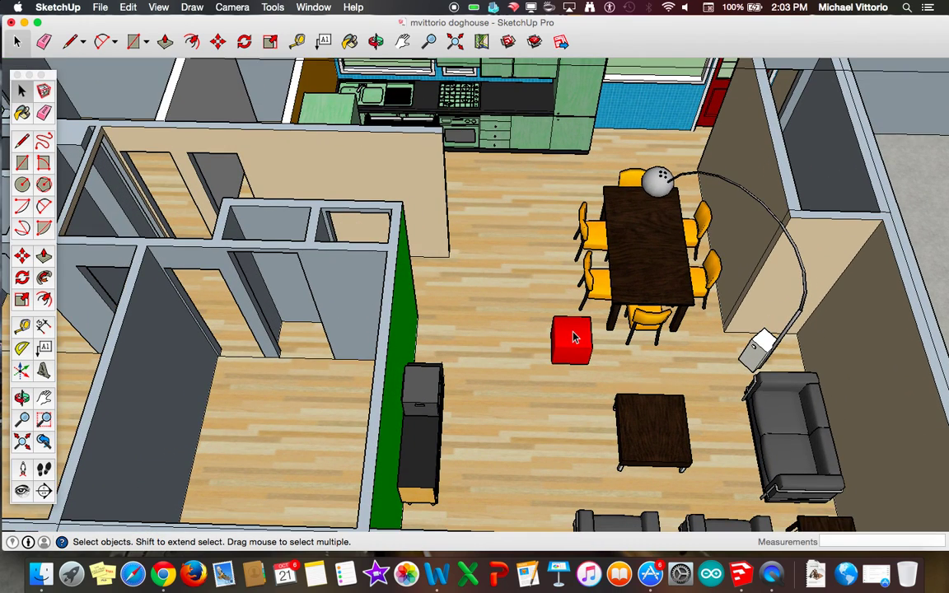
pyautogui.doubleClick(575, 337)
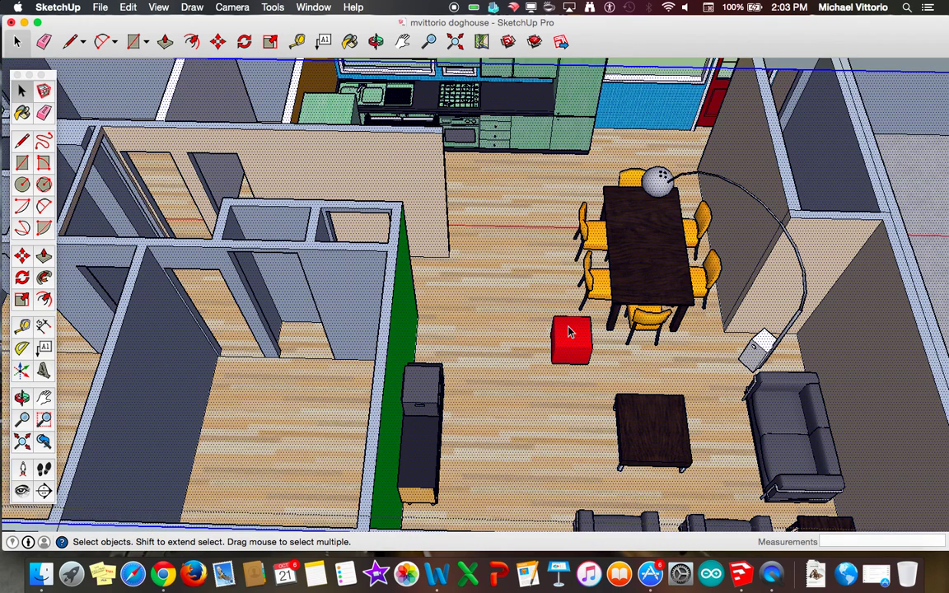
pyautogui.click(505, 289)
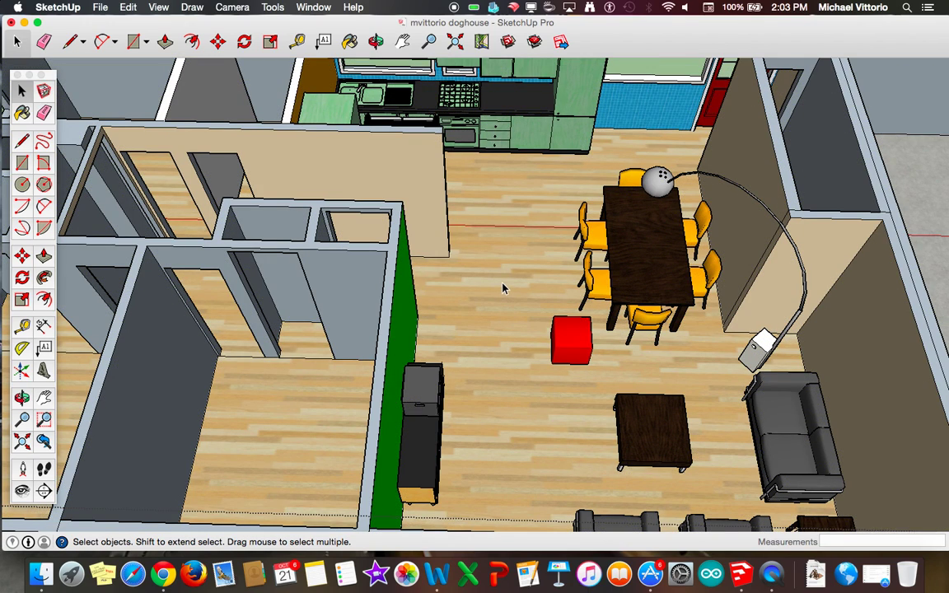
pyautogui.doubleClick(495, 262)
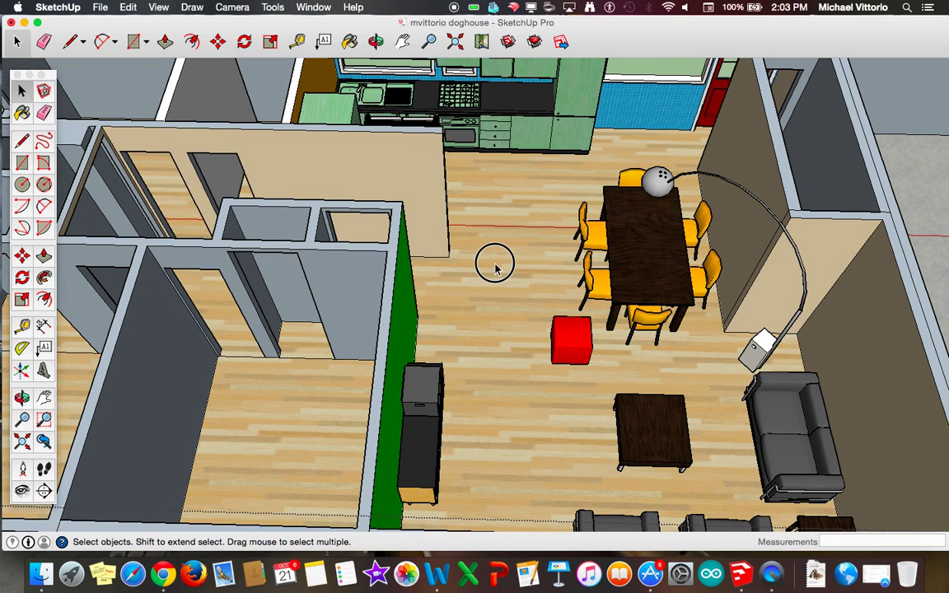
pyautogui.click(531, 289)
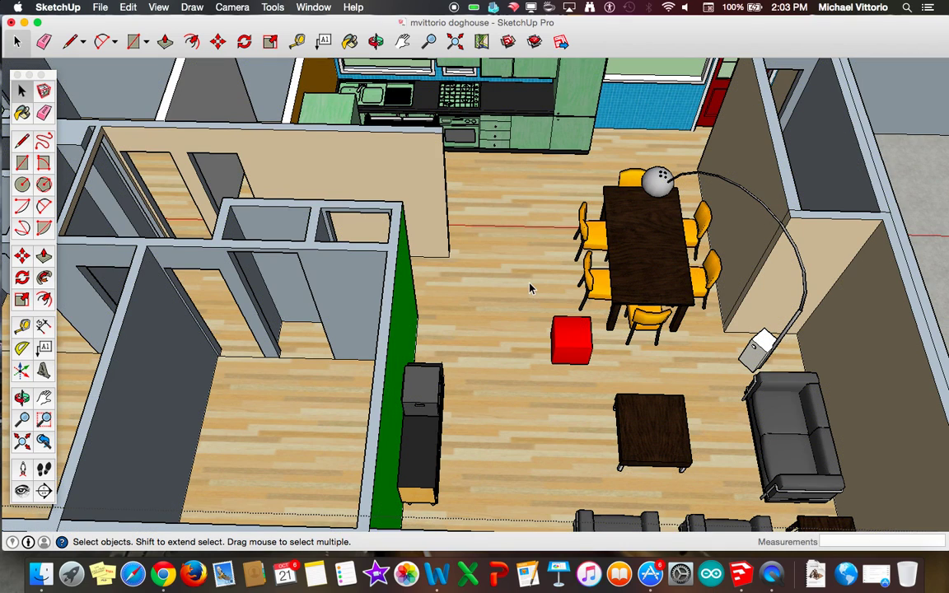
pyautogui.click(573, 333)
pyautogui.scroll(-5, 567, 204)
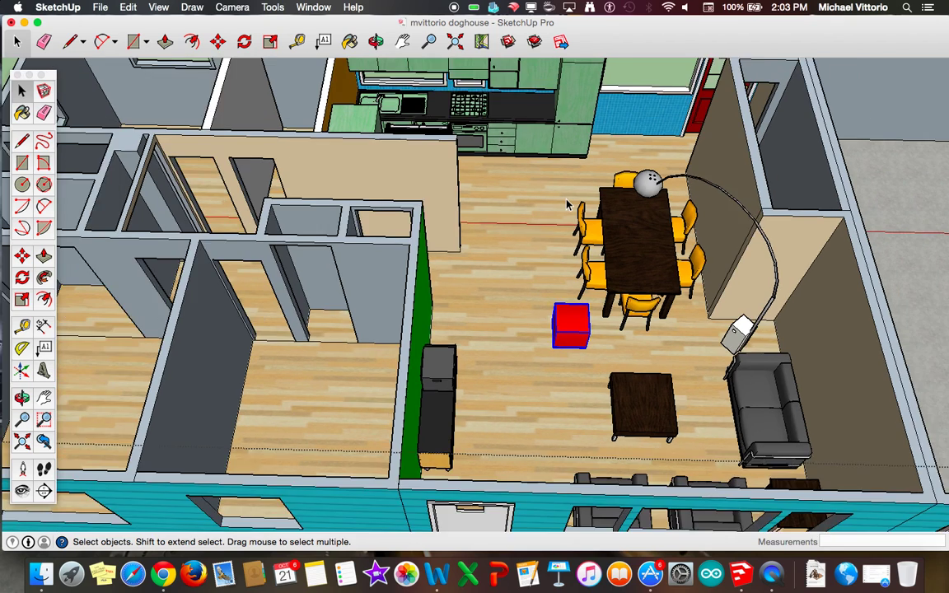
pyautogui.scroll(3, 567, 204)
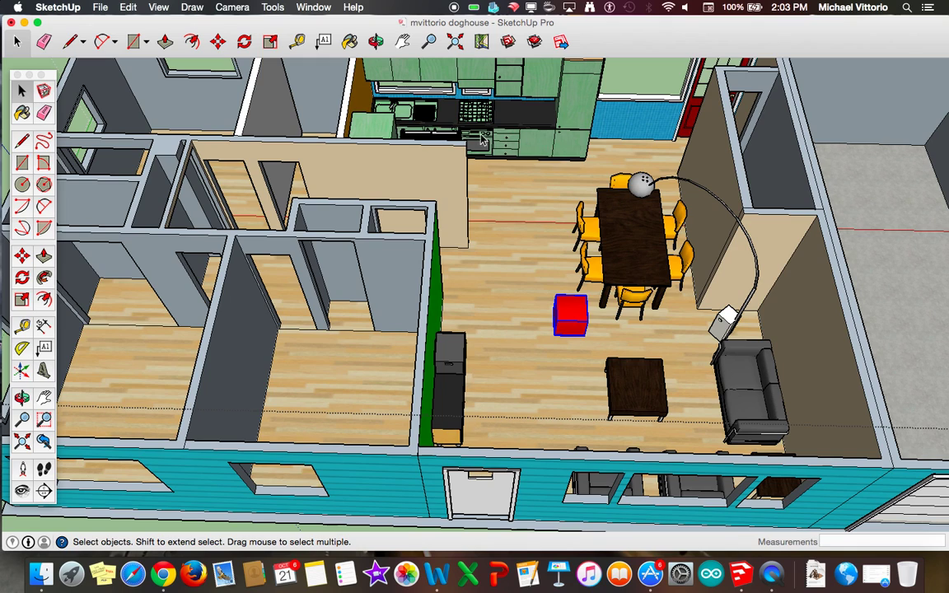
# - Pan and zoom onto the green kitchen cabinets, then triple-click to select their connected geometry
pyautogui.click(402, 41)
pyautogui.moveTo(445, 91); pyautogui.dragTo(441, 161)
pyautogui.scroll(2, 443, 138)
pyautogui.scroll(2, 442, 138)
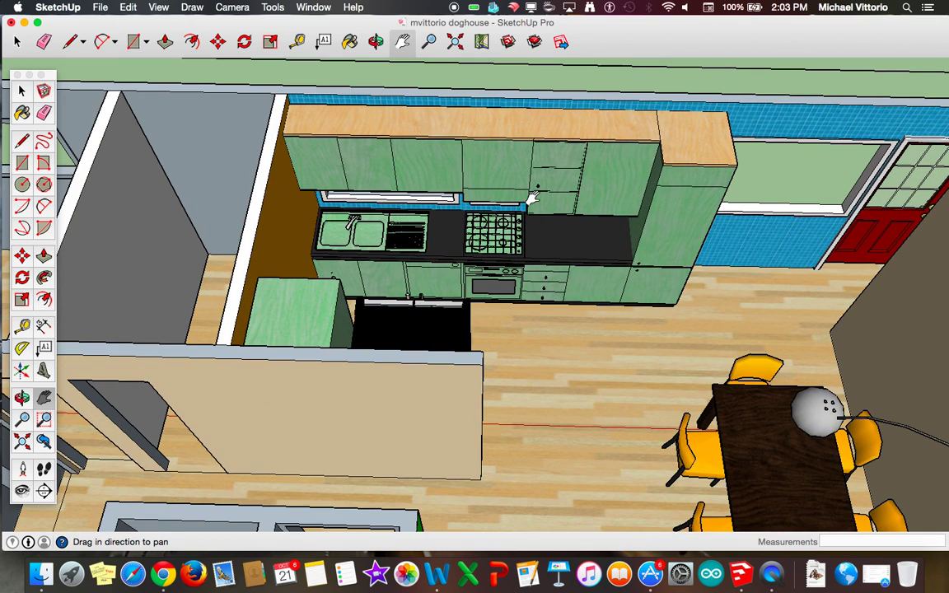
pyautogui.scroll(2, 547, 206)
pyautogui.scroll(1, 535, 188)
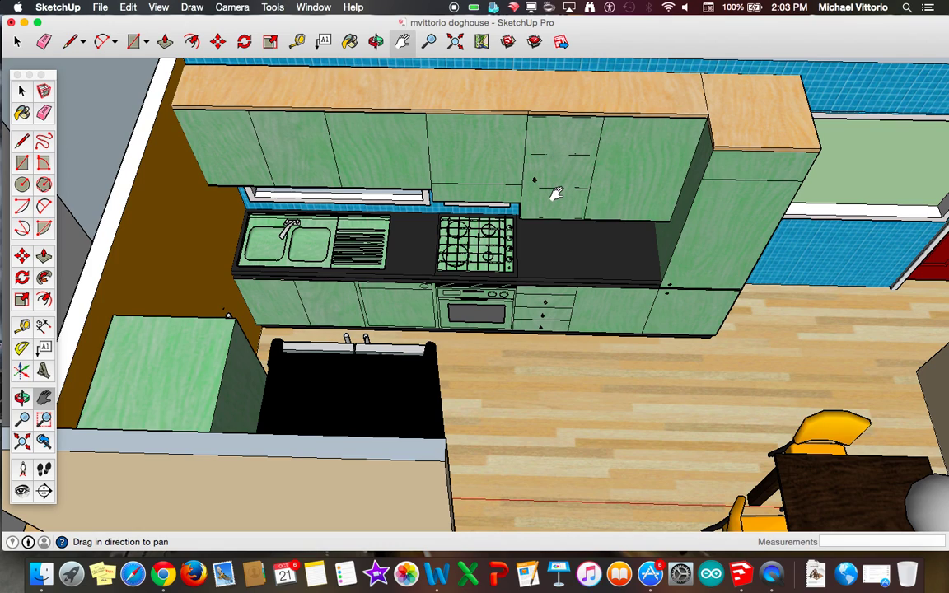
pyautogui.scroll(-3, 554, 191)
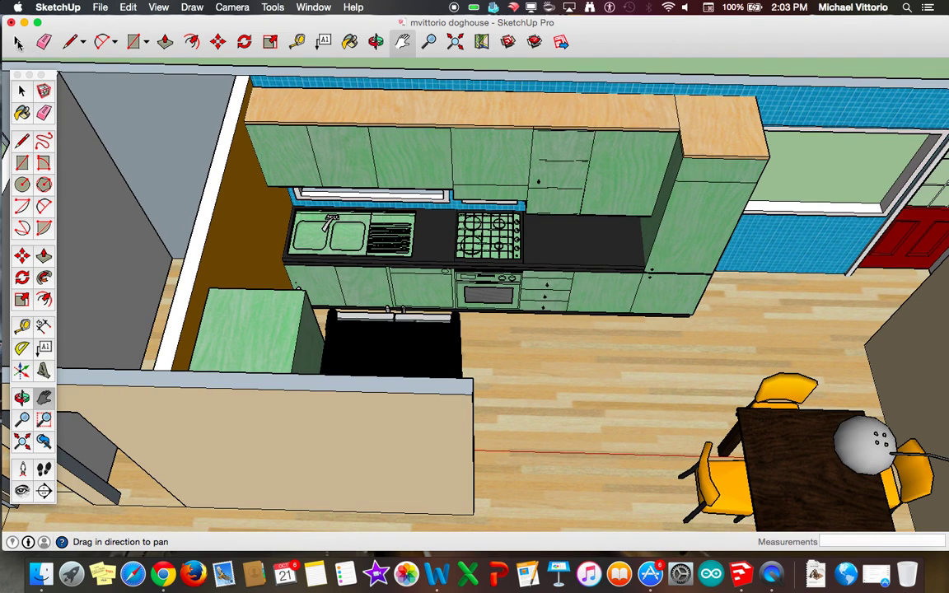
pyautogui.click(17, 41)
pyautogui.tripleClick(575, 159)
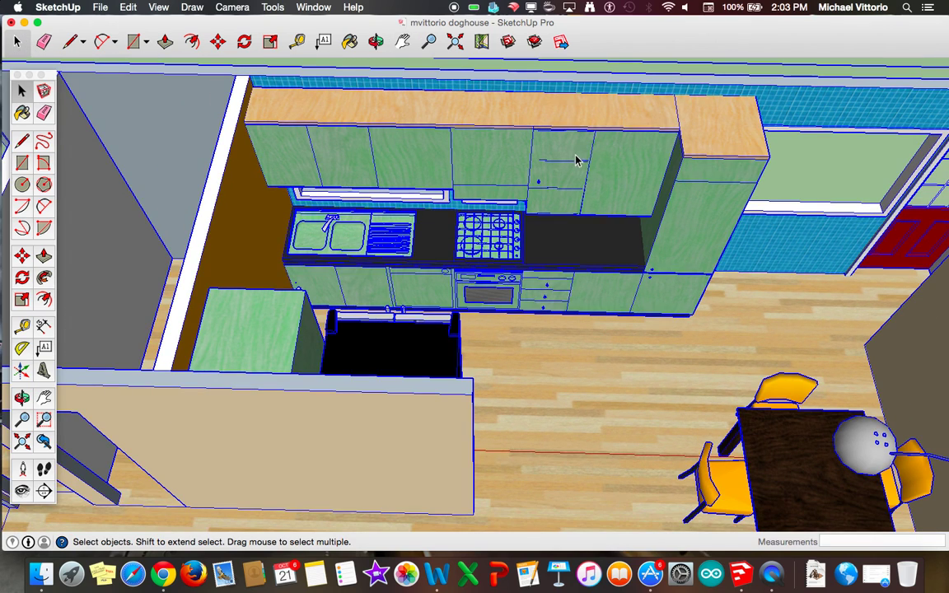
# - Paint the model with the first swatch from the Wood material library
pyautogui.click(351, 42)
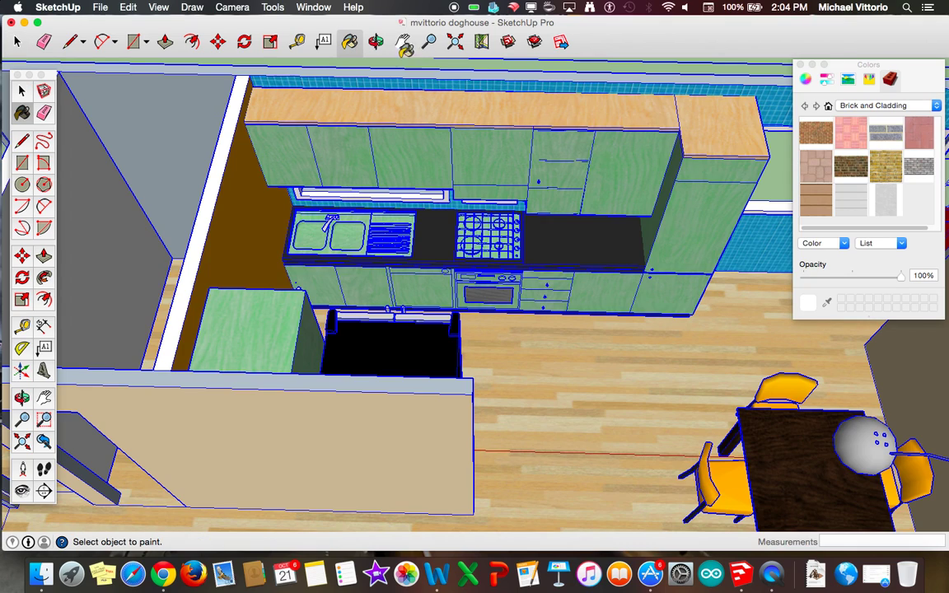
pyautogui.click(863, 106)
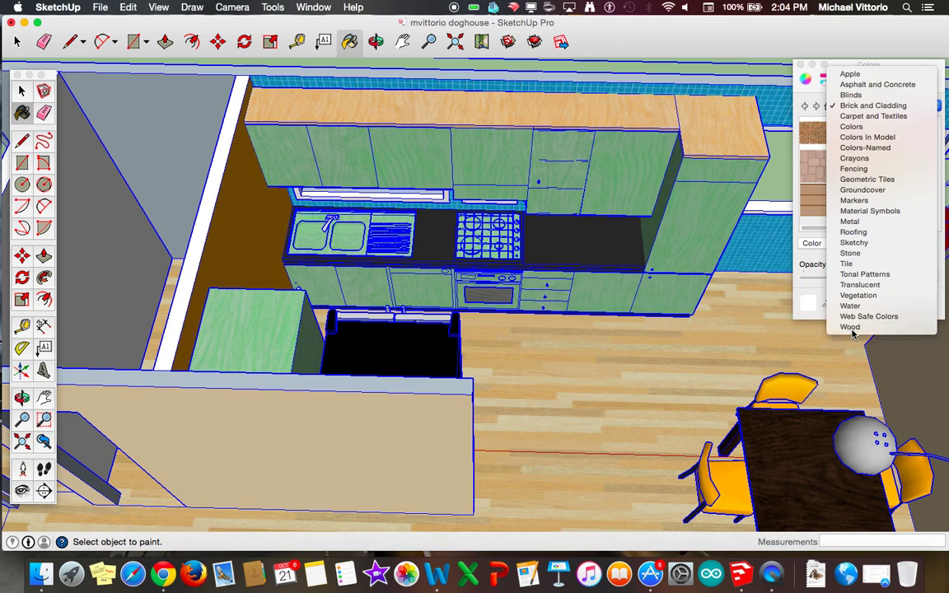
pyautogui.click(850, 327)
pyautogui.click(818, 136)
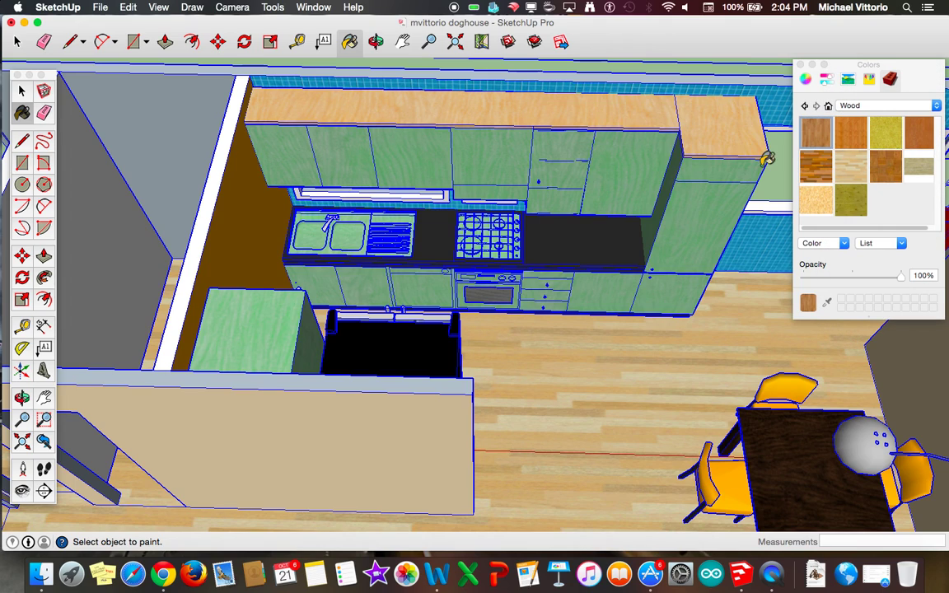
pyautogui.click(626, 178)
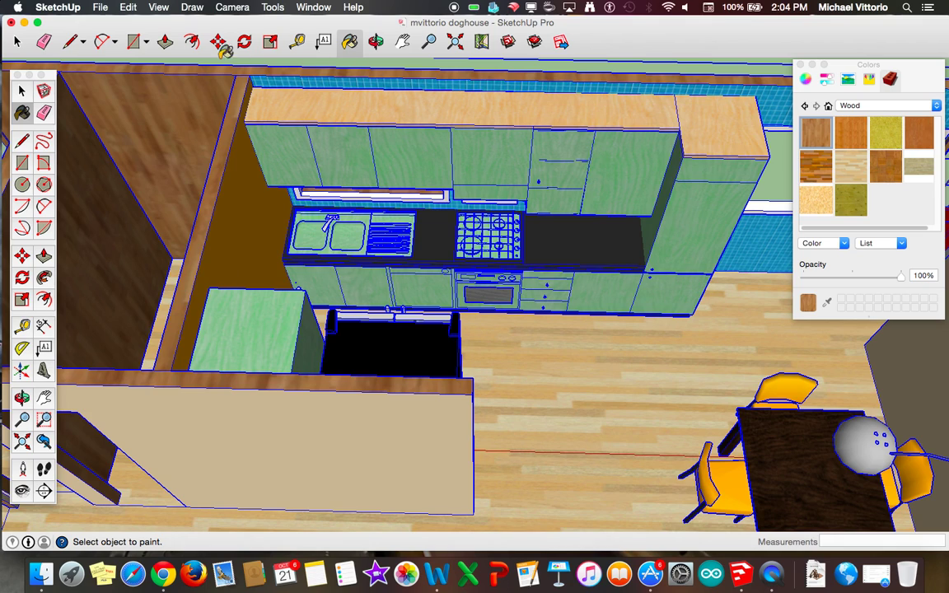
# - Undo the wood paint and the earlier erase from the Edit menu
pyautogui.click(128, 7)
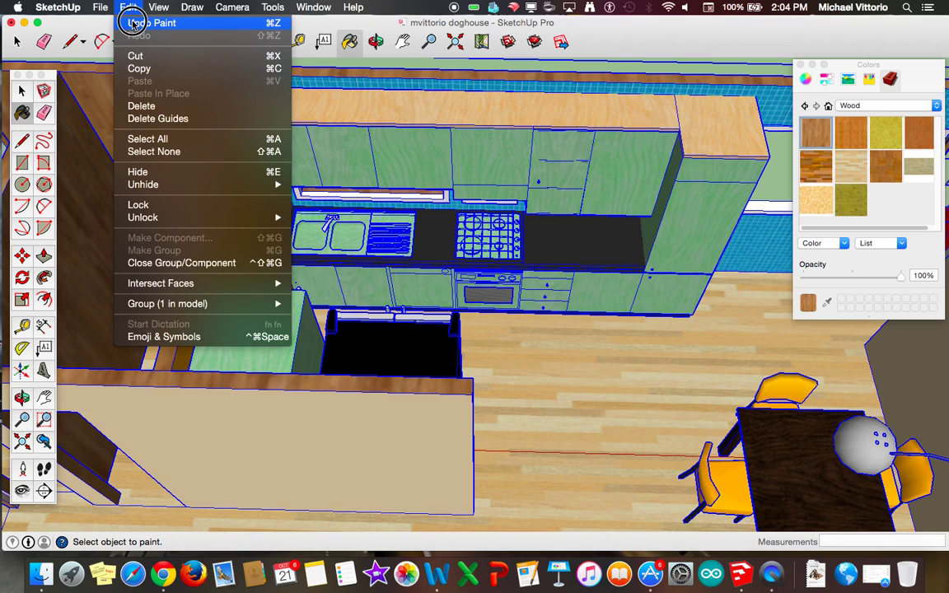
pyautogui.click(145, 21)
pyautogui.click(551, 163)
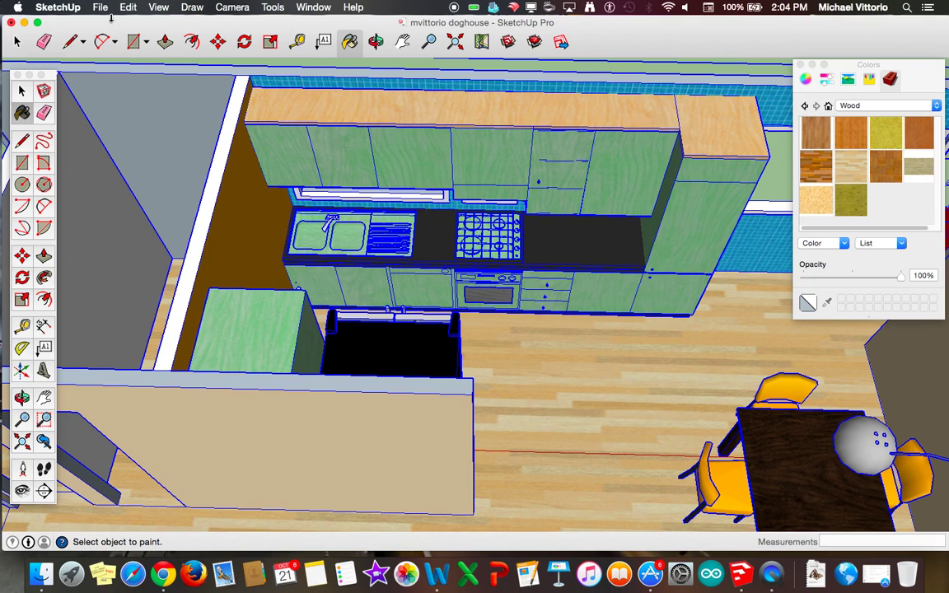
pyautogui.click(127, 7)
pyautogui.click(125, 26)
# - Clear the selection, paint a face with the first wood swatch, then undo that paint
pyautogui.click(16, 43)
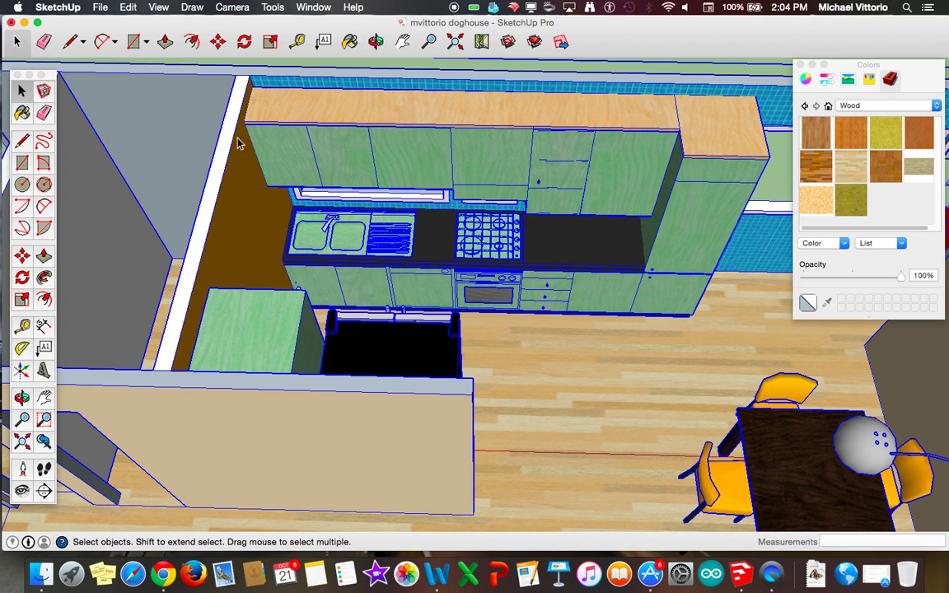
pyautogui.click(554, 193)
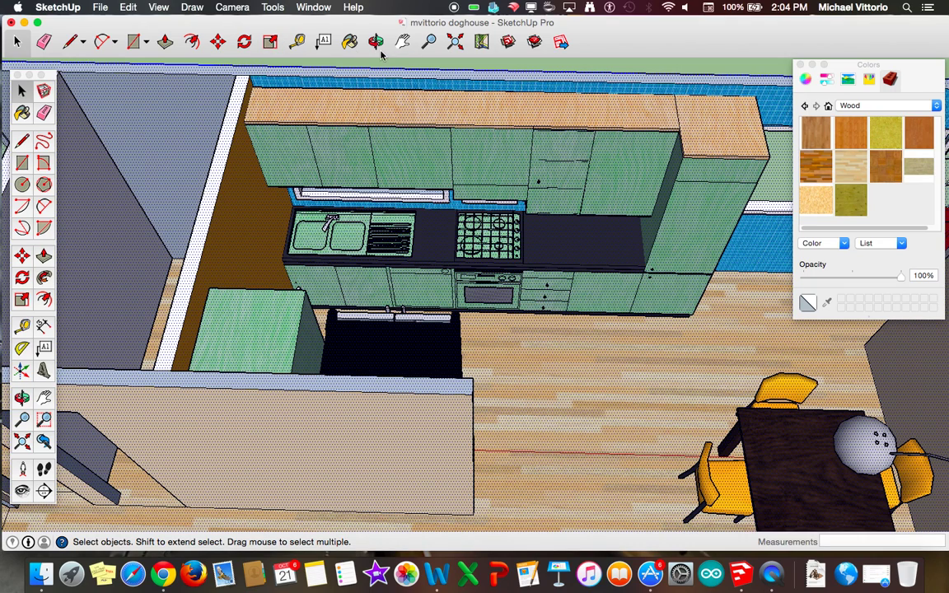
pyautogui.click(349, 41)
pyautogui.click(816, 132)
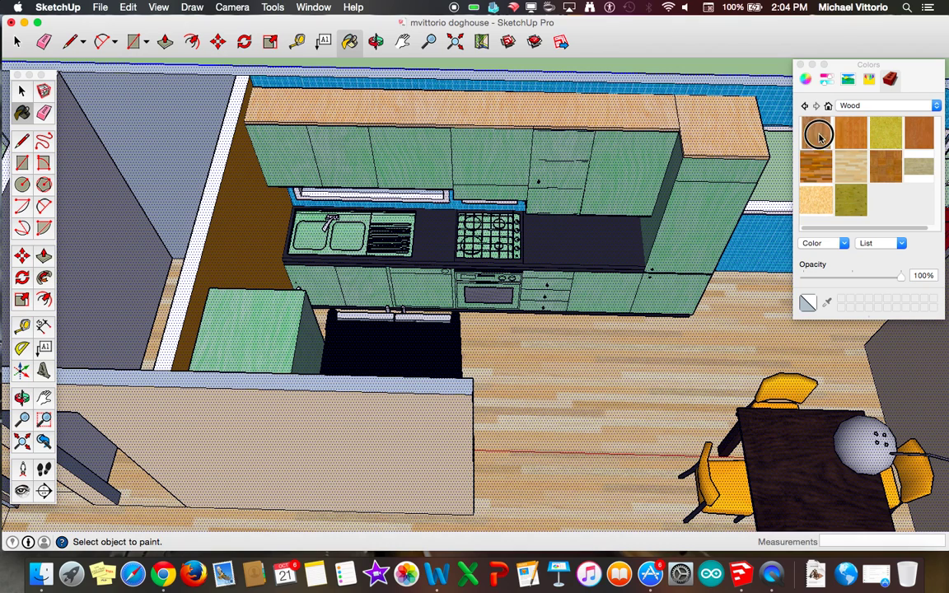
pyautogui.click(570, 172)
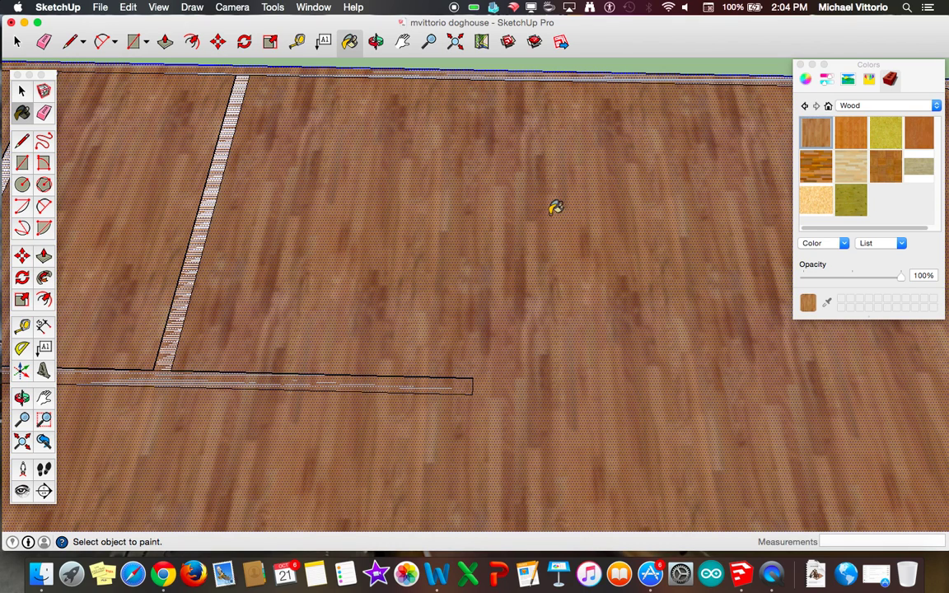
pyautogui.click(128, 7)
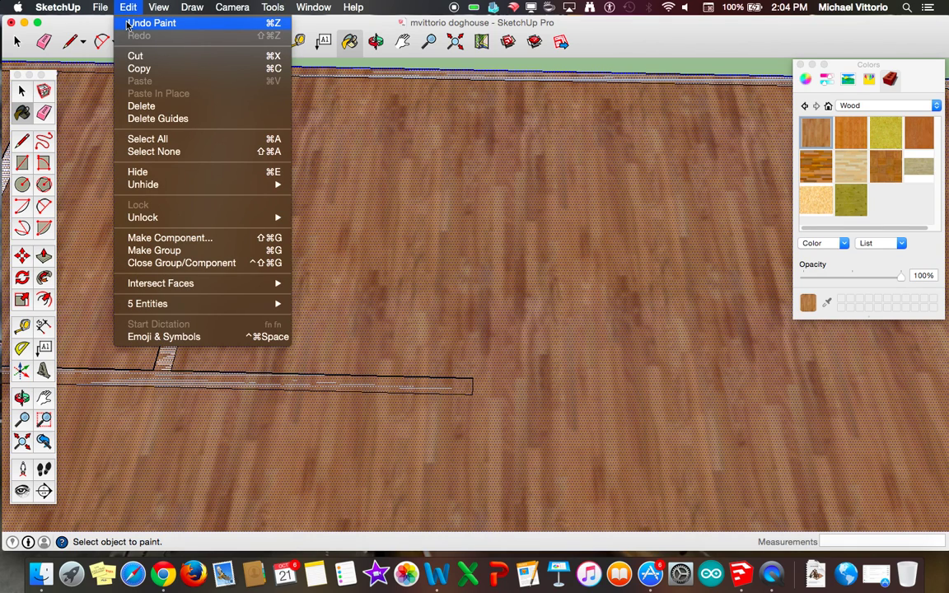
pyautogui.click(129, 23)
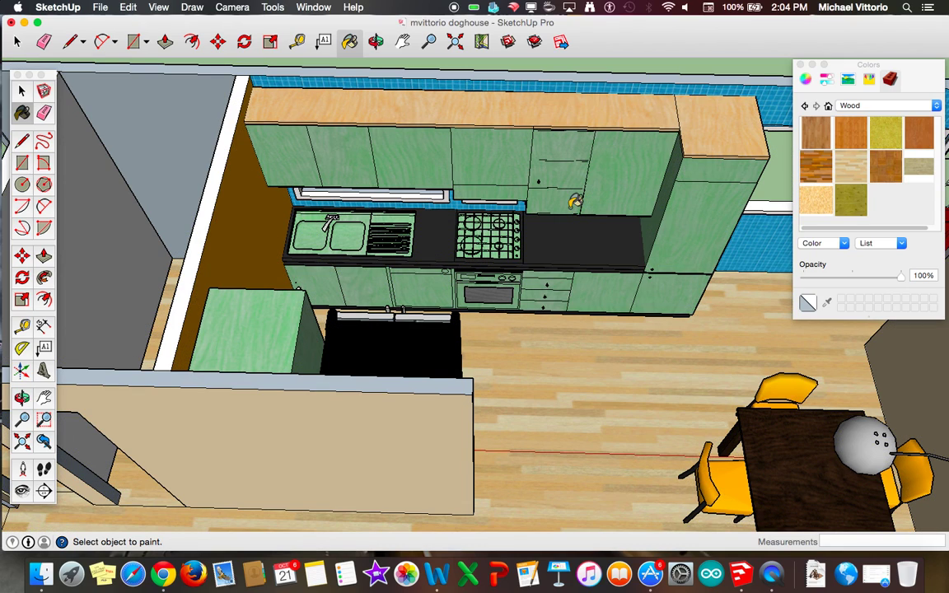
# - Inside the cabinet group, paint the upper cabinet doors and leftmost panel with the first wood texture
pyautogui.click(22, 90)
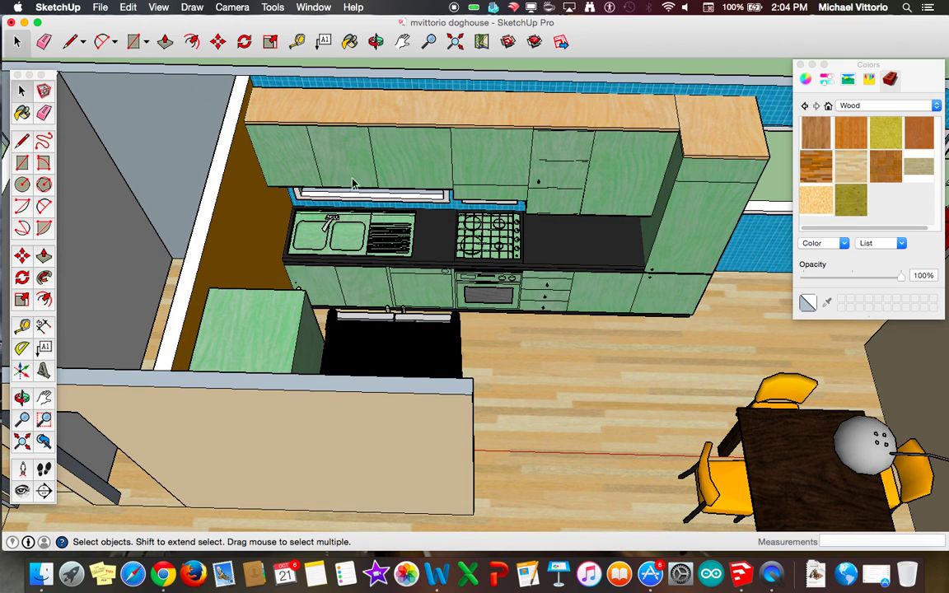
pyautogui.doubleClick(548, 177)
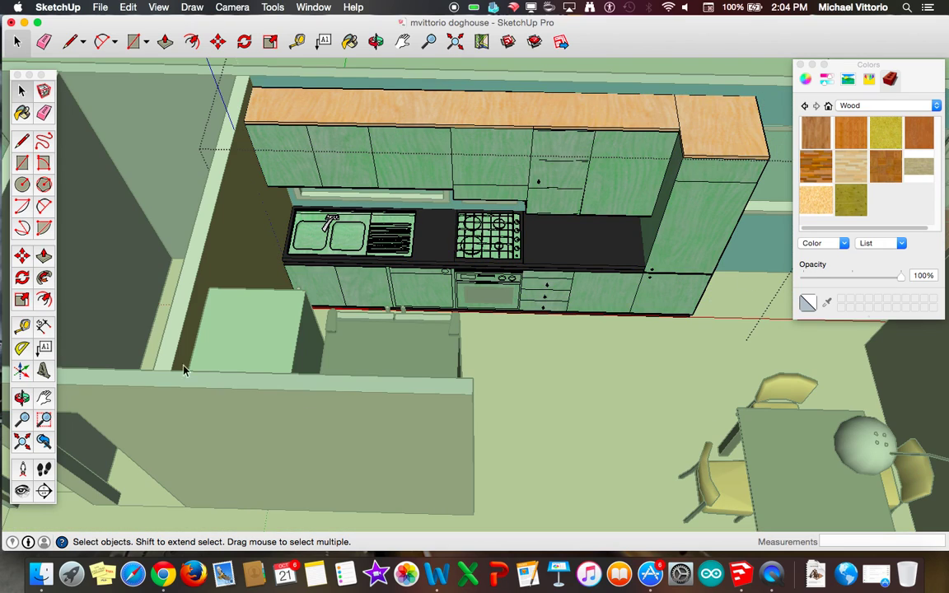
pyautogui.click(543, 178)
pyautogui.scroll(5, 558, 198)
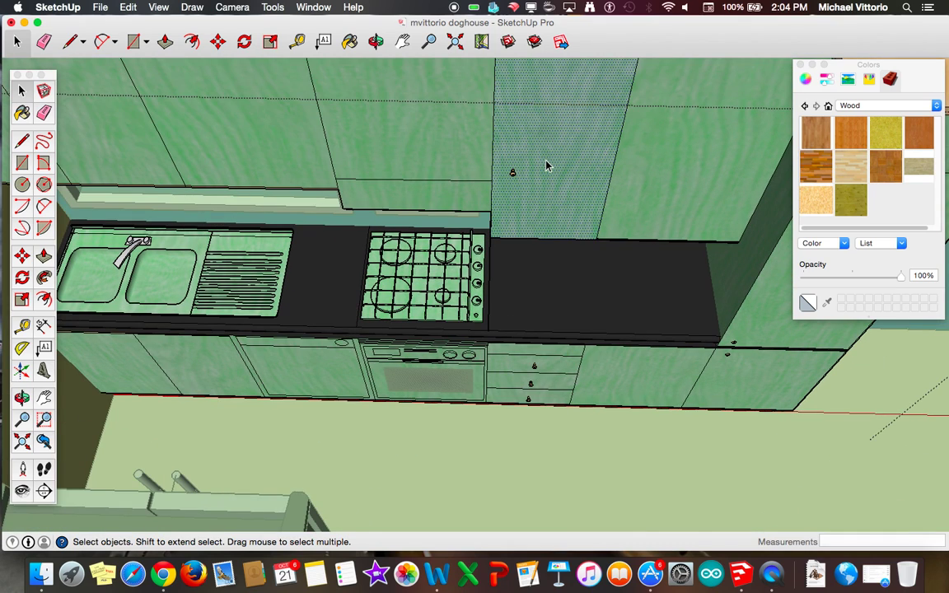
pyautogui.click(827, 141)
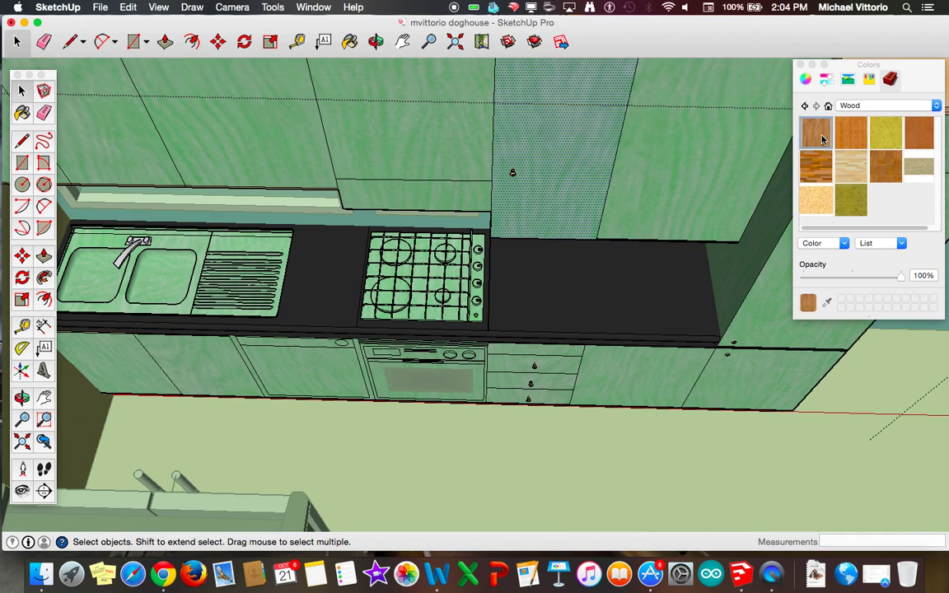
pyautogui.click(570, 138)
pyautogui.click(416, 131)
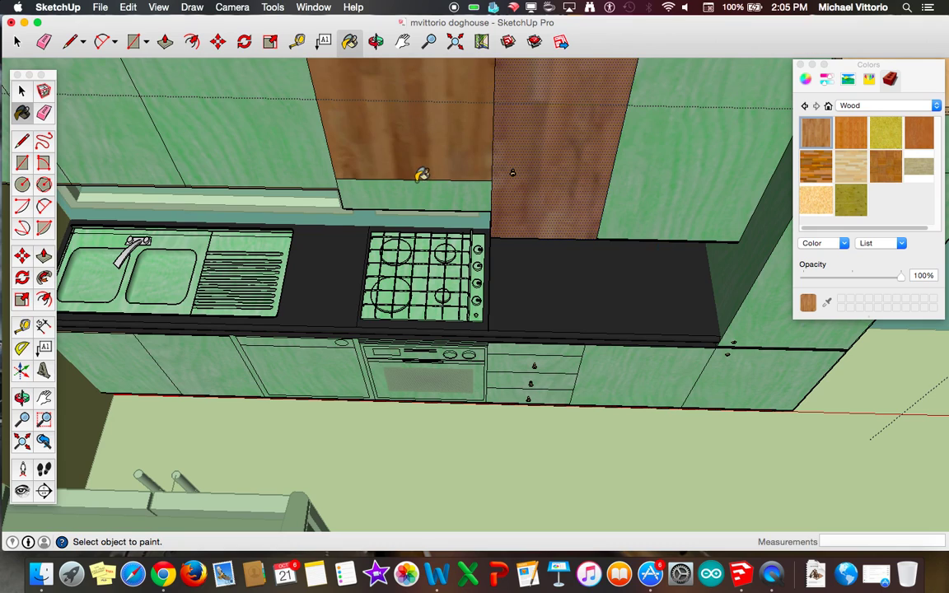
pyautogui.click(286, 138)
pyautogui.click(636, 152)
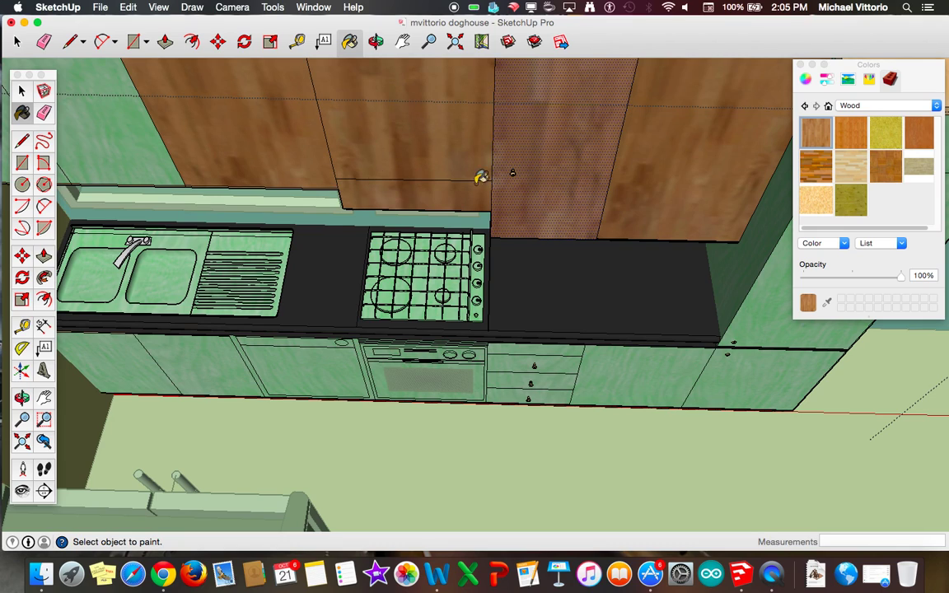
pyautogui.click(142, 124)
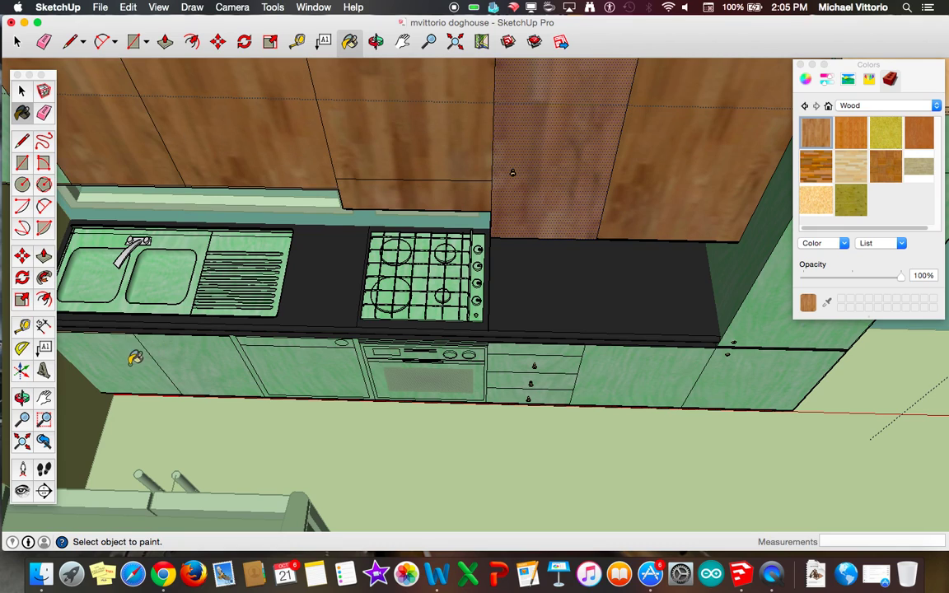
# - Paint the lower cabinet doors, three drawer fronts, corner cabinet and right side panel wood
pyautogui.click(136, 356)
pyautogui.click(197, 360)
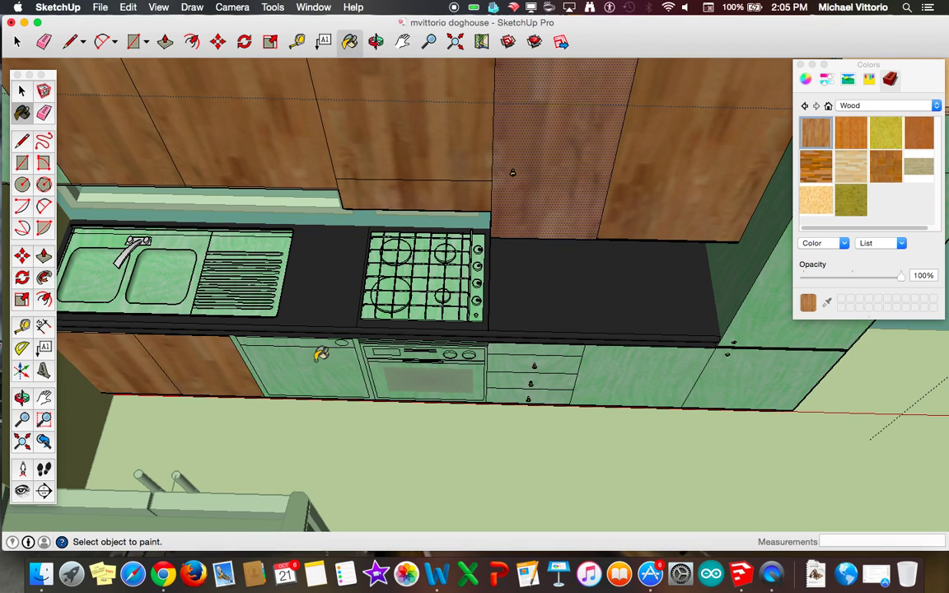
pyautogui.click(628, 376)
pyautogui.click(558, 363)
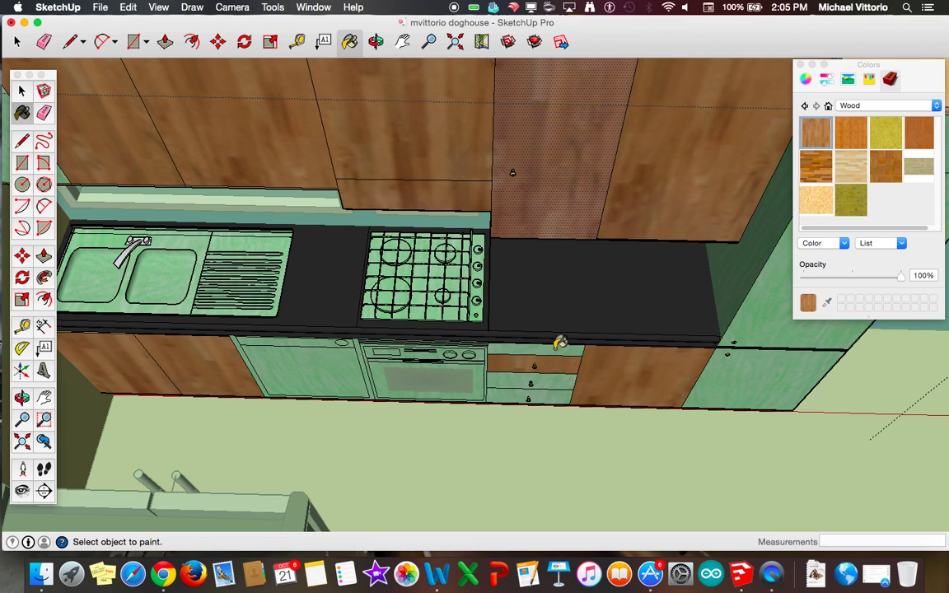
pyautogui.click(551, 377)
pyautogui.click(546, 392)
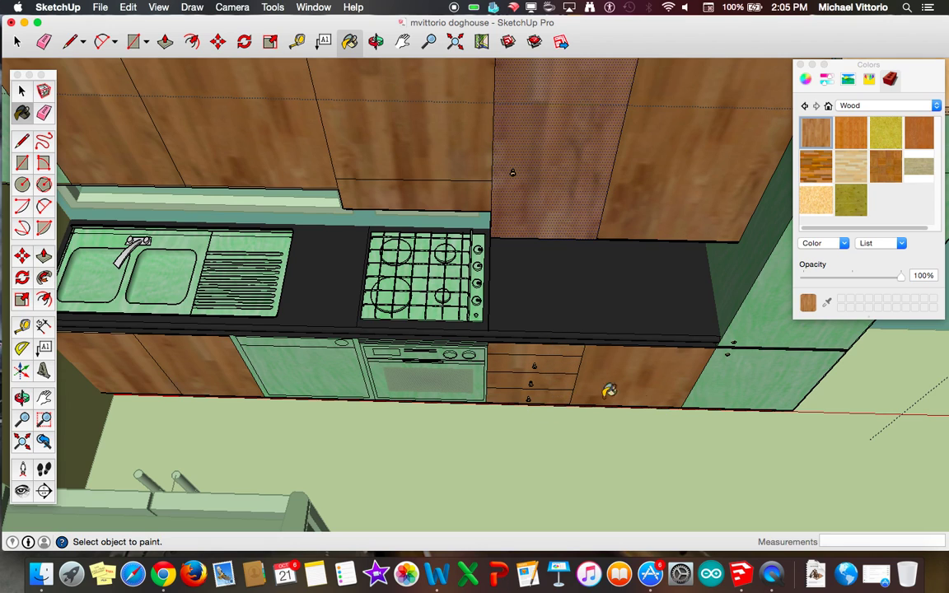
pyautogui.click(710, 386)
pyautogui.click(750, 324)
pyautogui.scroll(2, 448, 264)
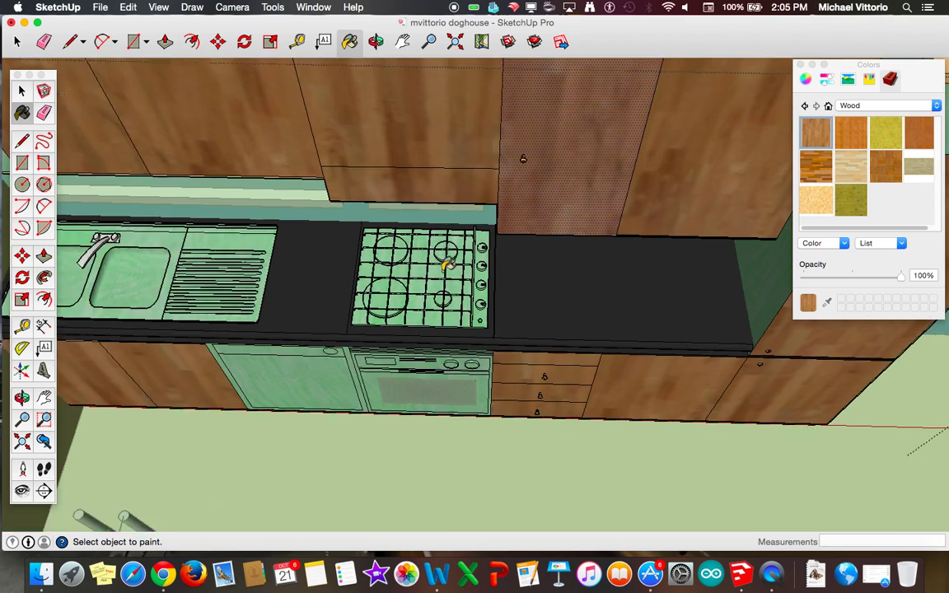
pyautogui.scroll(5, 447, 264)
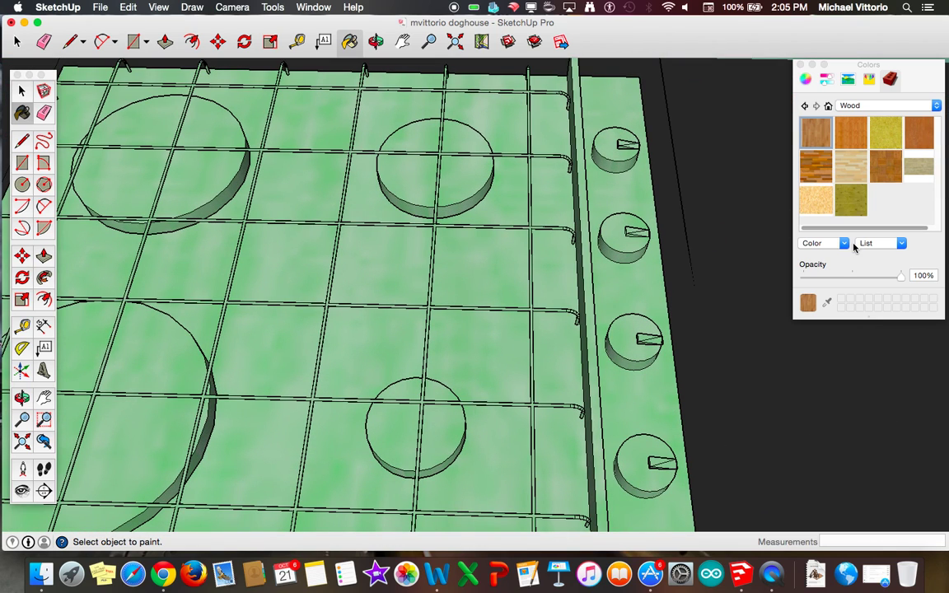
# - Switch to the Metal collection and paint the cooktop base plate with Metal_Panel
pyautogui.click(860, 106)
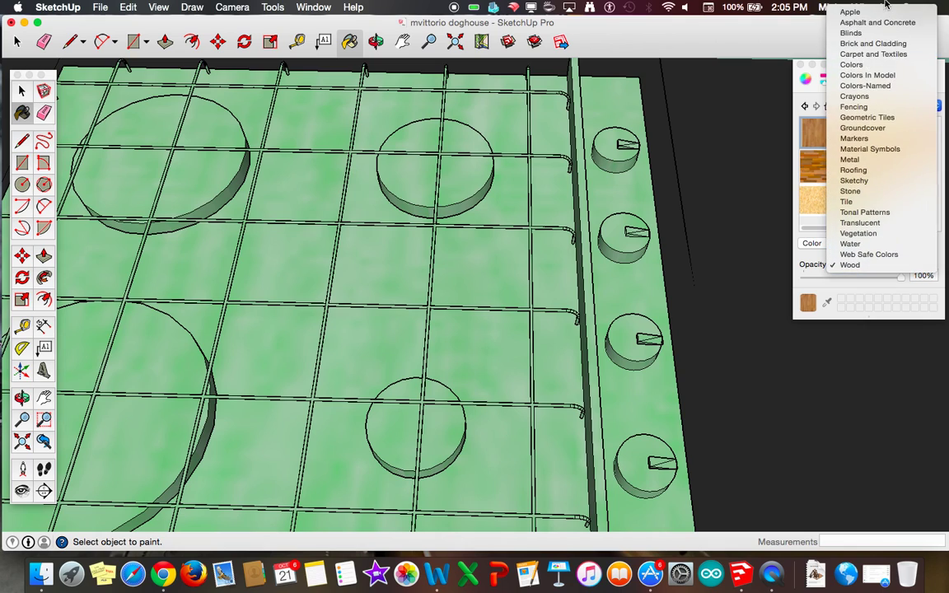
pyautogui.scroll(-1, 862, 175)
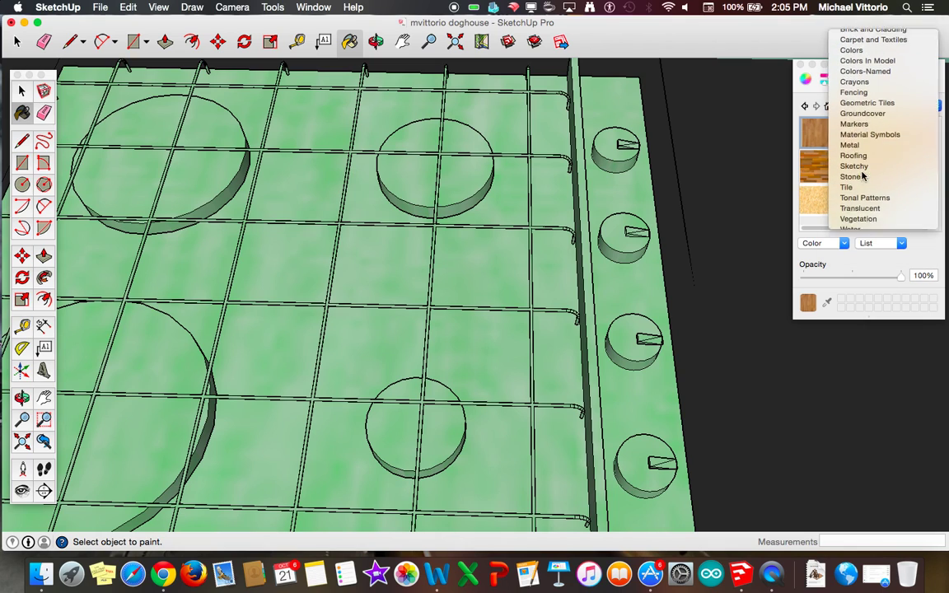
pyautogui.click(857, 175)
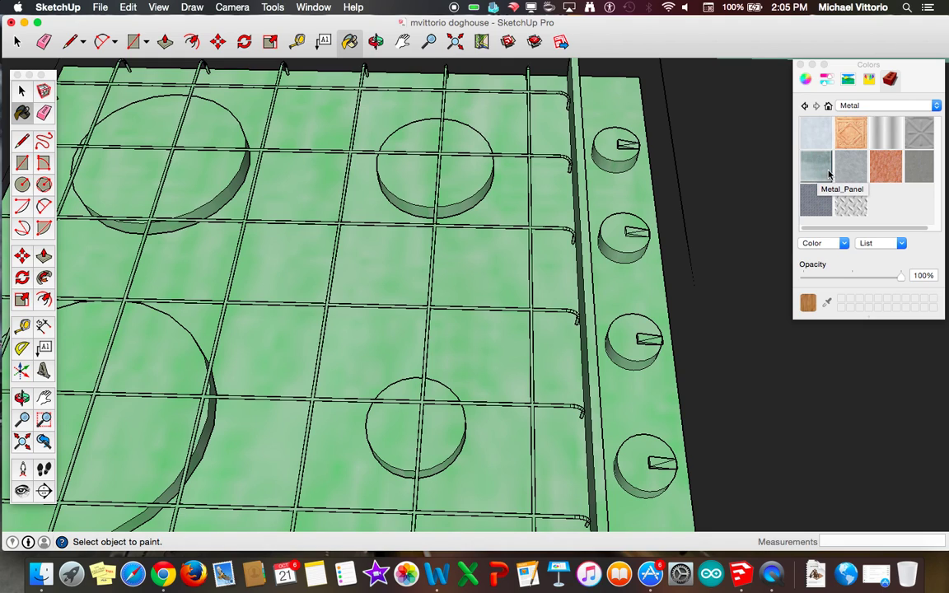
pyautogui.click(820, 175)
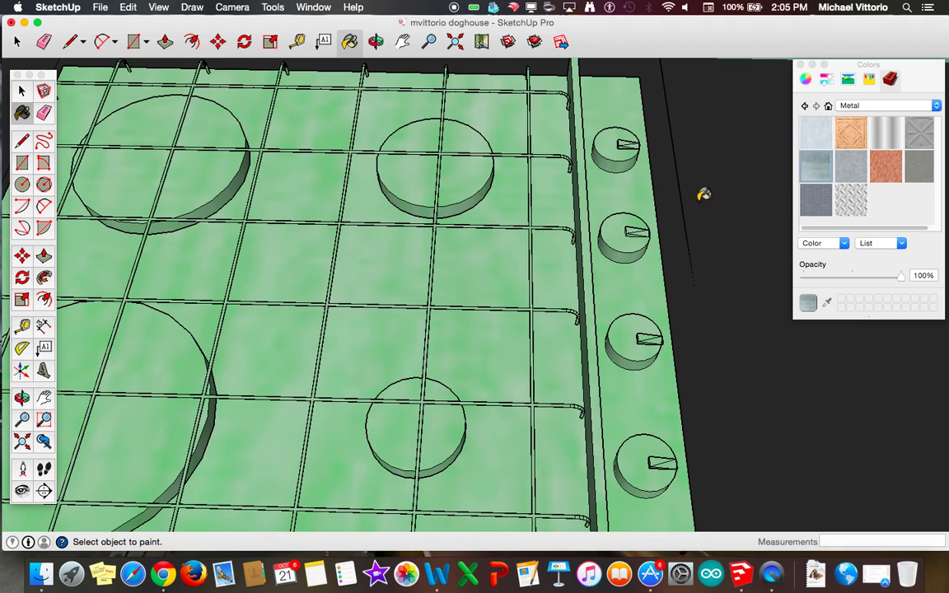
pyautogui.click(554, 249)
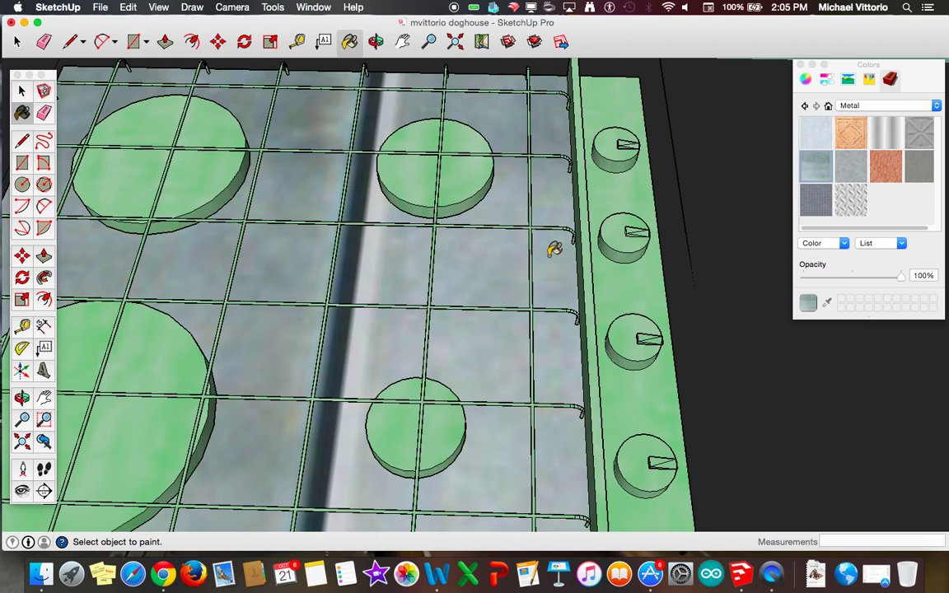
# - Paint two control knobs and three burners with Metal_Panel
pyautogui.click(618, 241)
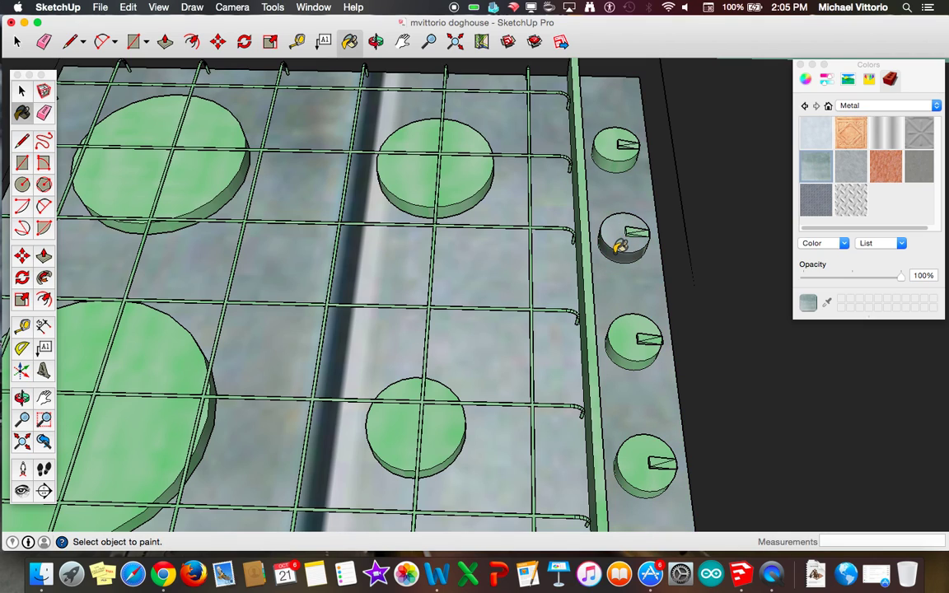
pyautogui.click(618, 161)
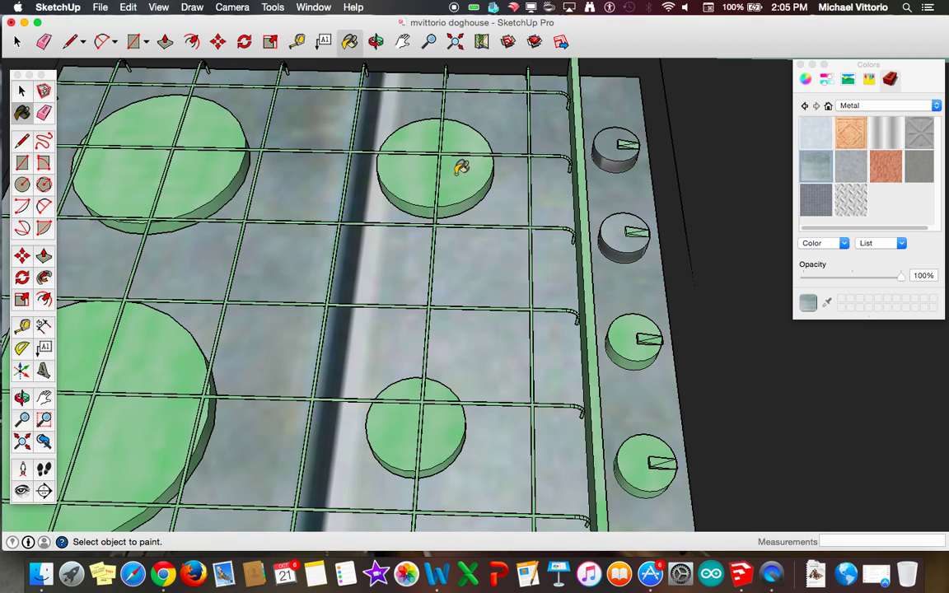
pyautogui.click(436, 163)
pyautogui.click(175, 169)
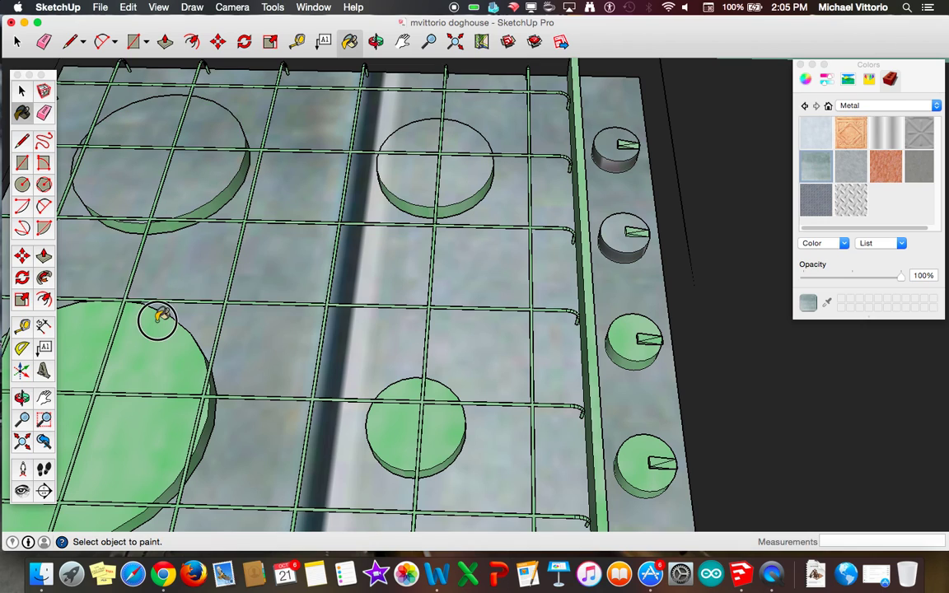
pyautogui.click(152, 312)
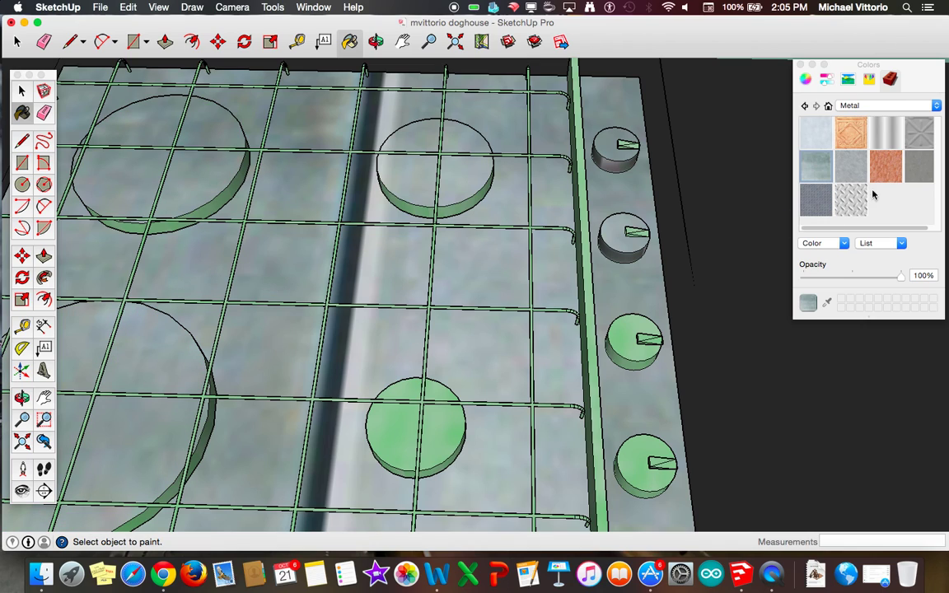
# - Paint the cooktop's green grate black using the Apple colour collection
pyautogui.click(890, 107)
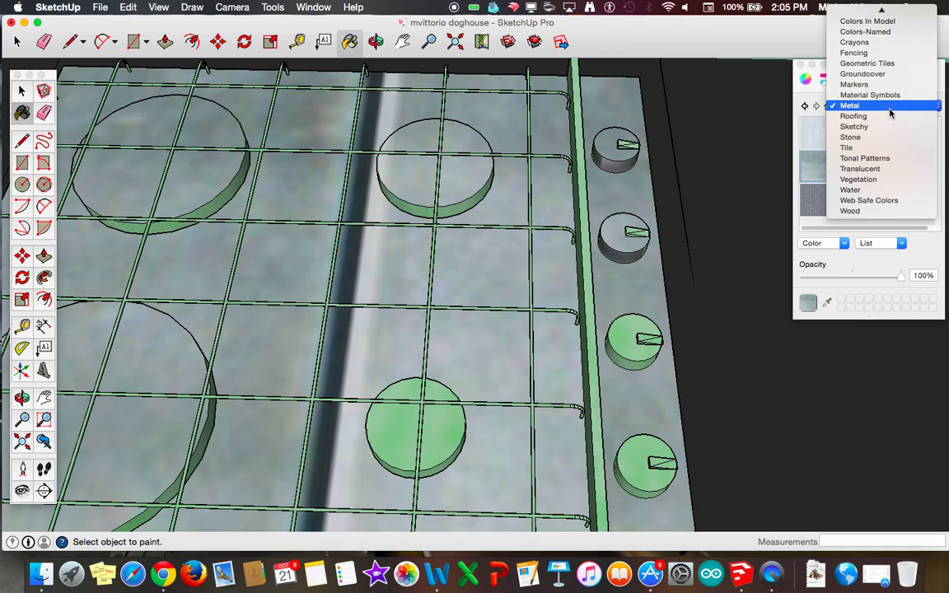
pyautogui.scroll(3, 886, 33)
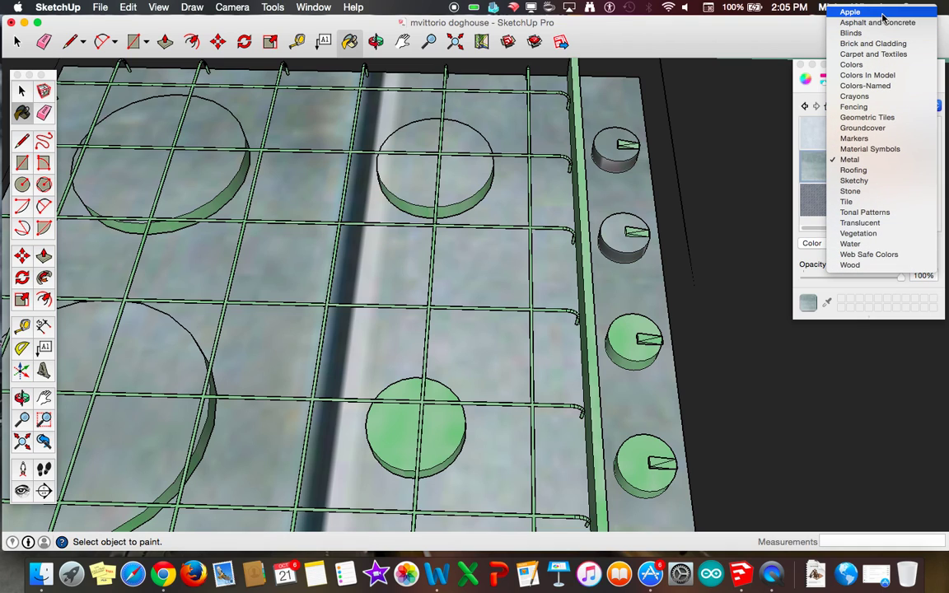
pyautogui.click(883, 16)
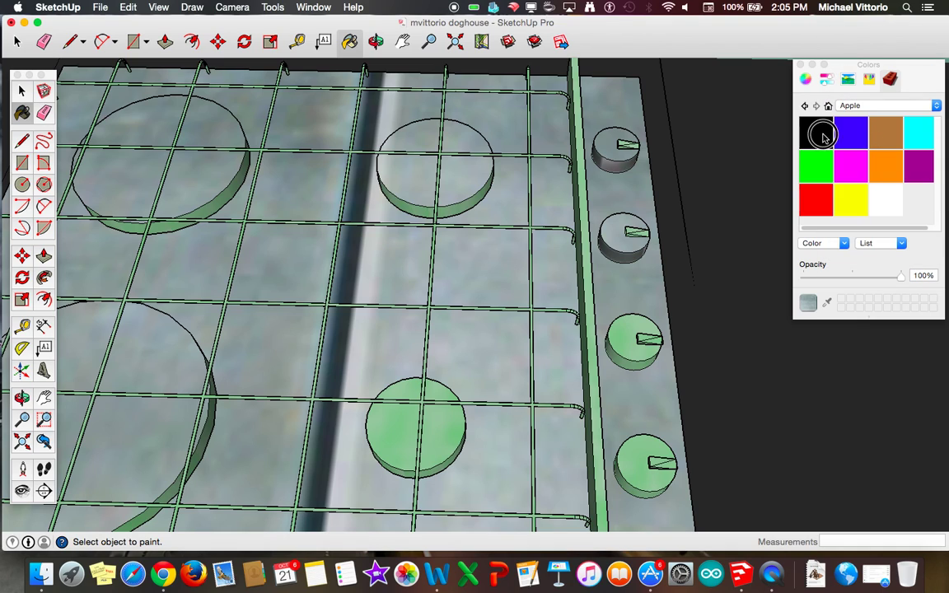
pyautogui.click(530, 219)
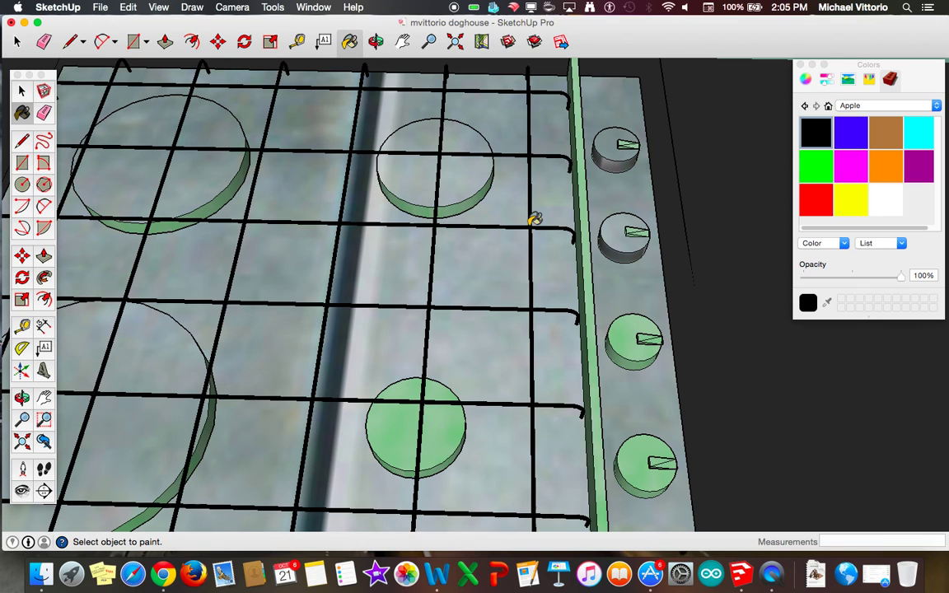
# - Zoom out to a wider view of the kitchen and dining area and return to the Select tool
pyautogui.scroll(-6, 536, 291)
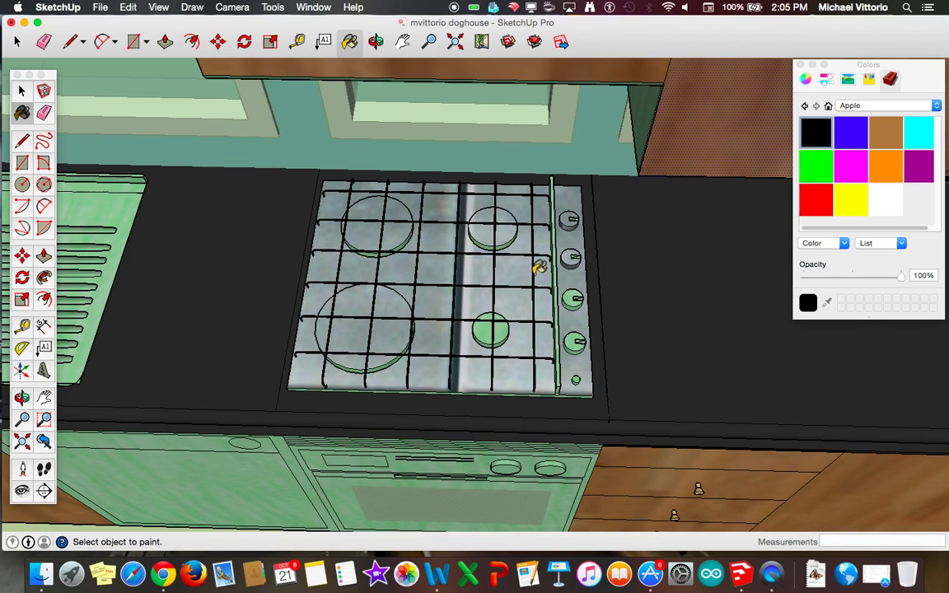
pyautogui.scroll(-3, 539, 267)
pyautogui.scroll(-5, 539, 267)
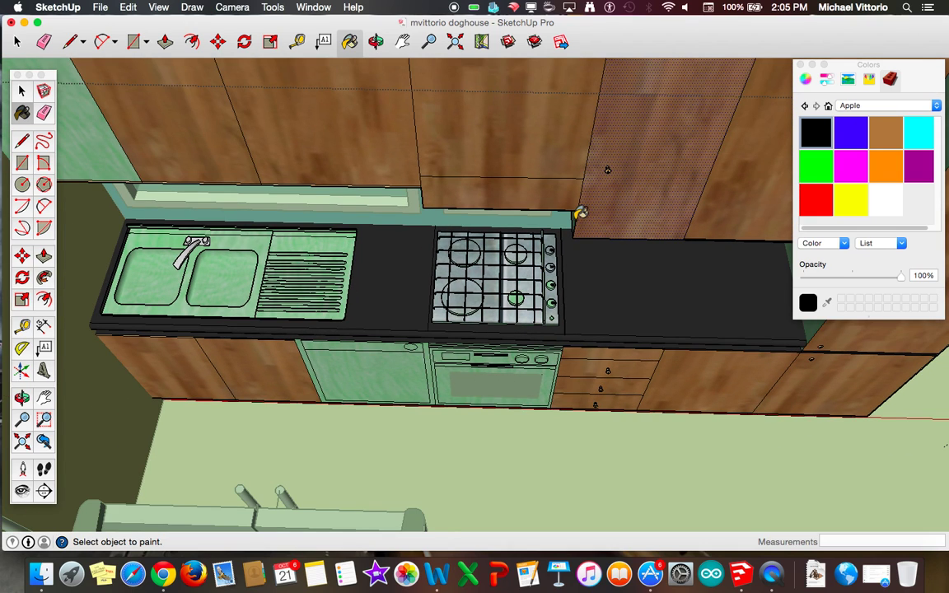
pyautogui.scroll(-1, 524, 194)
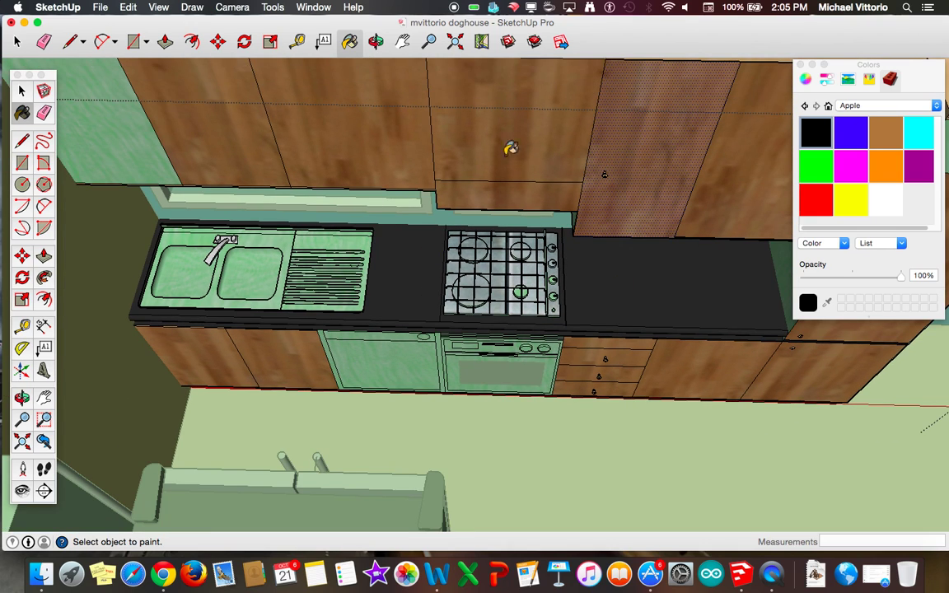
pyautogui.scroll(-3, 521, 176)
pyautogui.scroll(-1, 521, 175)
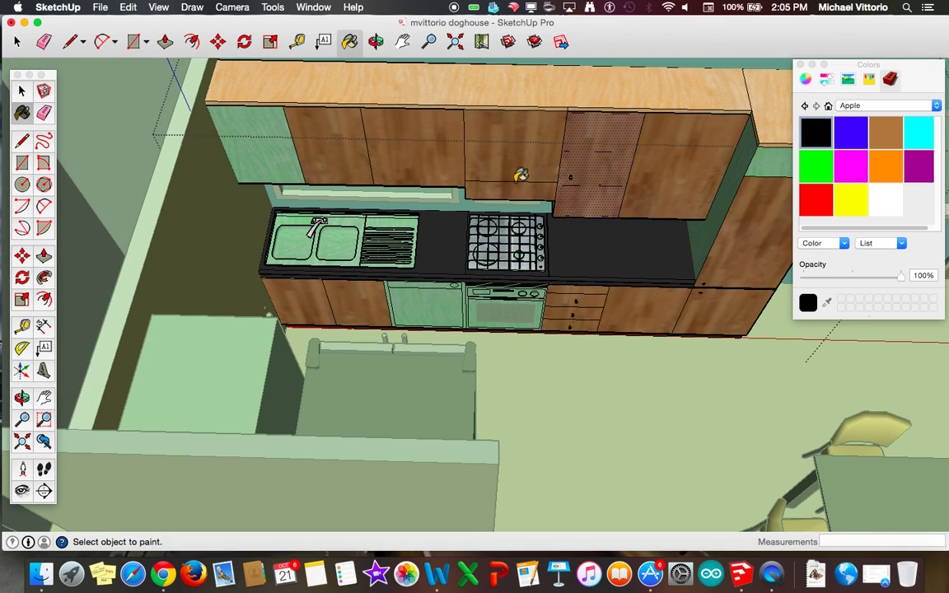
pyautogui.scroll(-3, 520, 176)
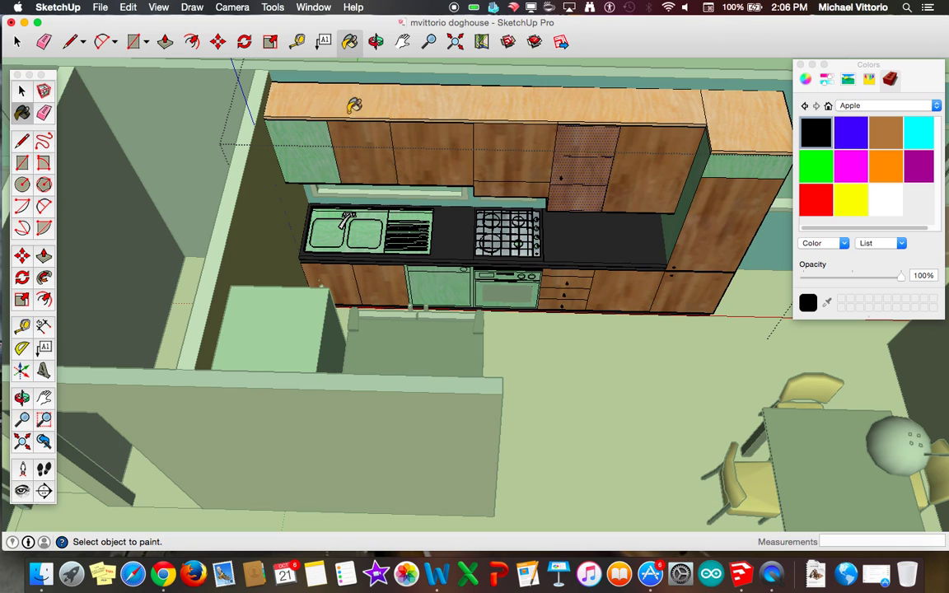
pyautogui.scroll(-3, 381, 115)
pyautogui.scroll(-1, 381, 119)
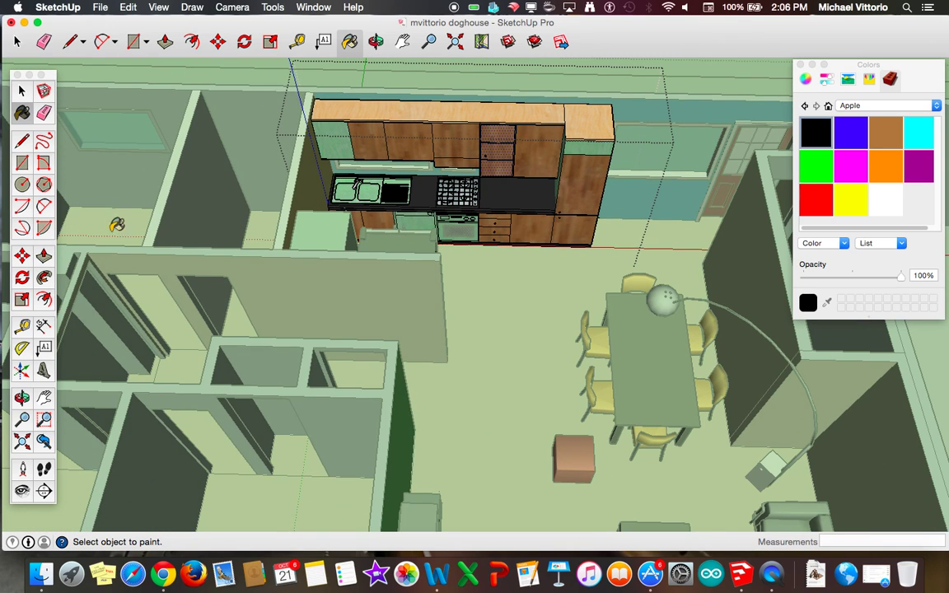
pyautogui.click(22, 93)
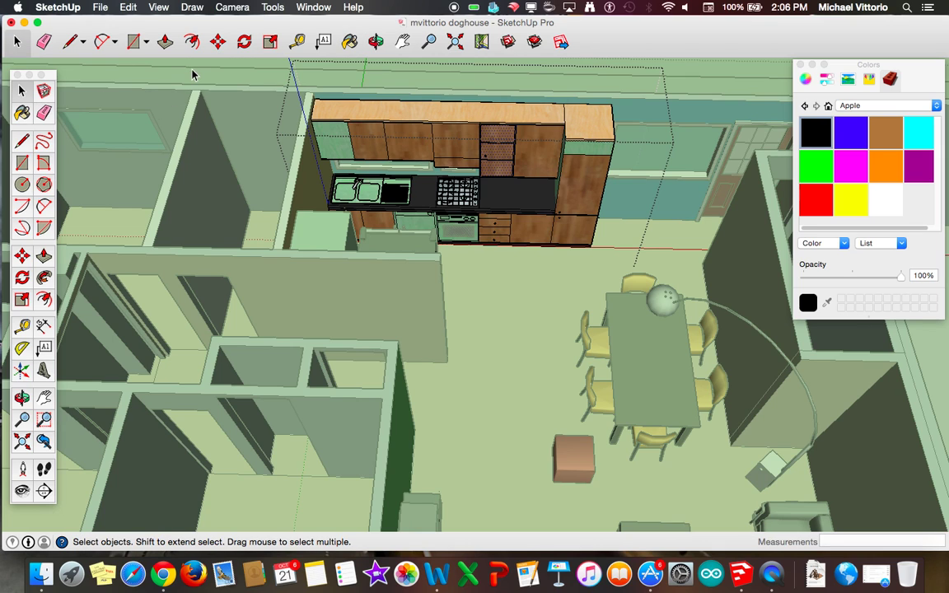
# - Leave the kitchen group's editing context
pyautogui.scroll(-2, 229, 119)
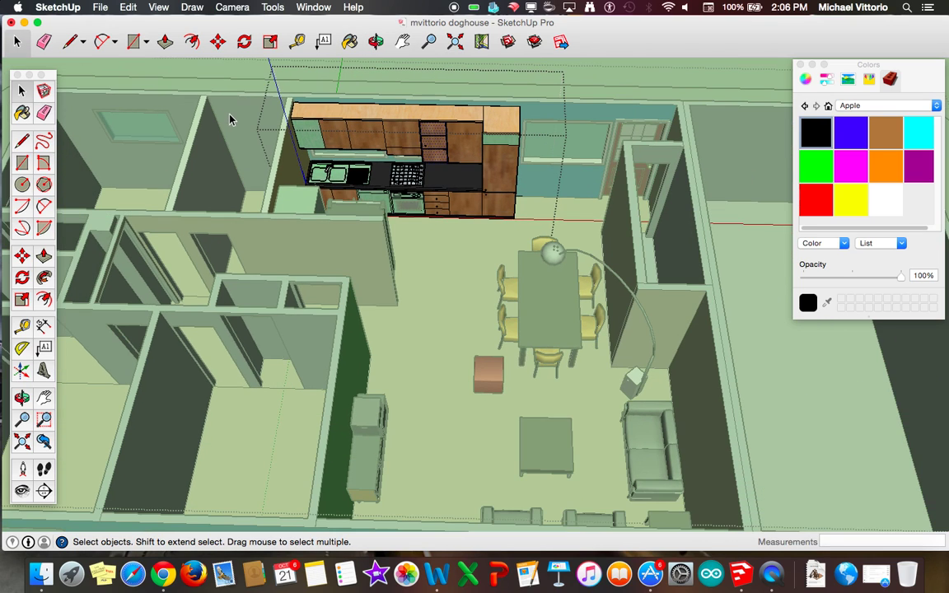
pyautogui.click(687, 77)
pyautogui.scroll(2, 421, 192)
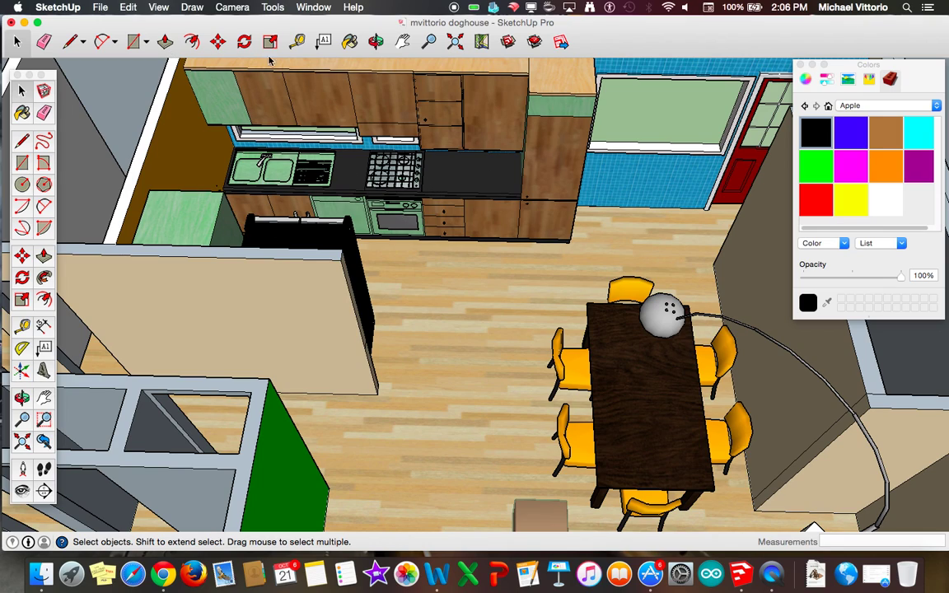
# - Orbit around the kitchen and dining area, zoom out over the house, and launch Word
pyautogui.click(376, 43)
pyautogui.moveTo(528, 354); pyautogui.dragTo(673, 318)
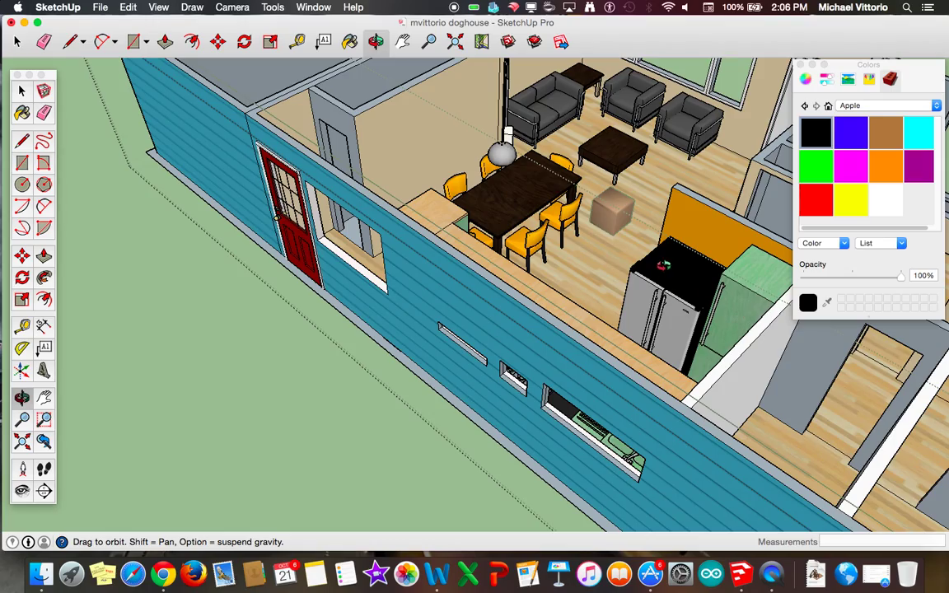
pyautogui.moveTo(598, 239); pyautogui.dragTo(237, 370)
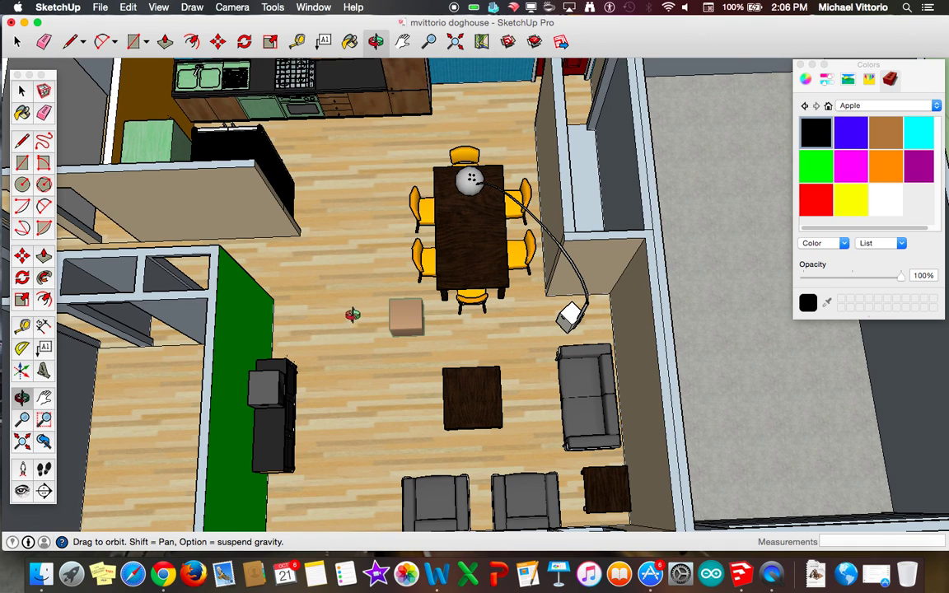
pyautogui.scroll(-3, 346, 314)
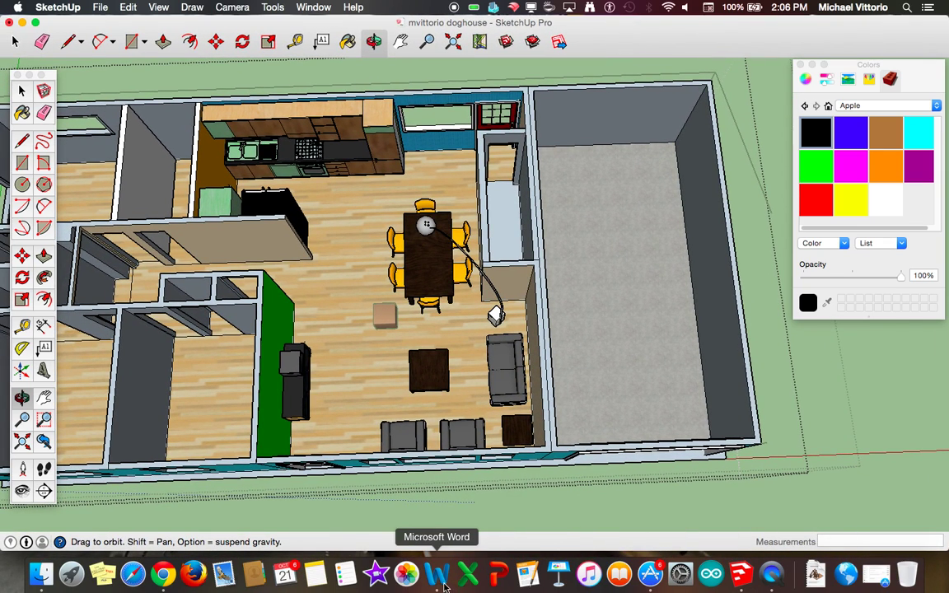
pyautogui.click(444, 585)
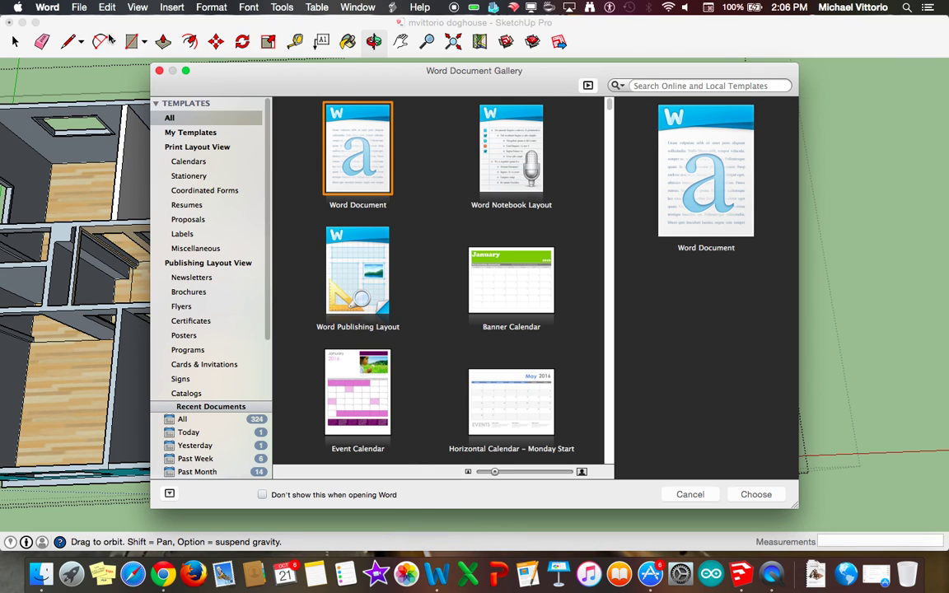
# - Quit Word, move the SketchUp window down, and open Small Open Plan House.pdf
pyautogui.click(54, 8)
pyautogui.click(74, 126)
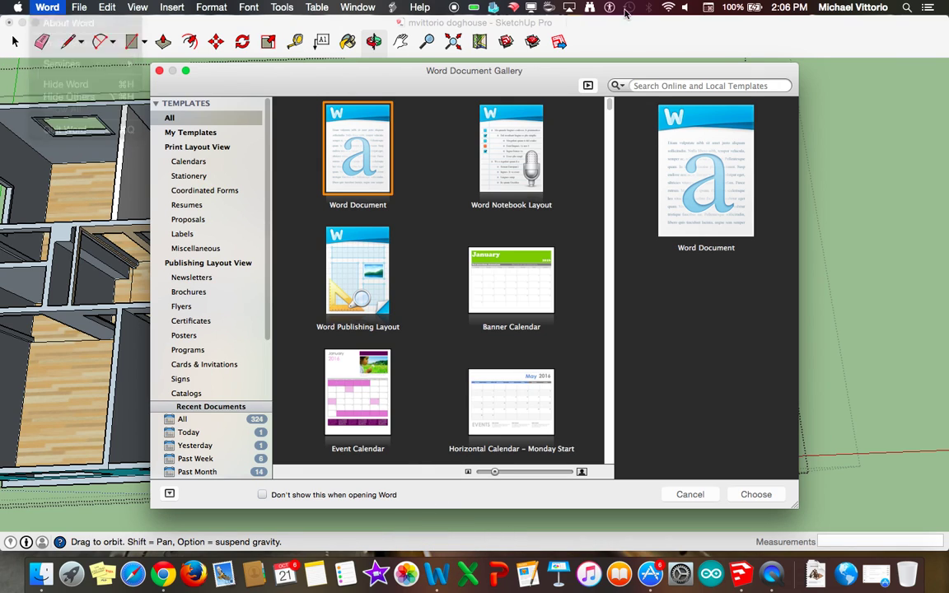
pyautogui.moveTo(694, 30); pyautogui.dragTo(690, 98)
pyautogui.doubleClick(547, 51)
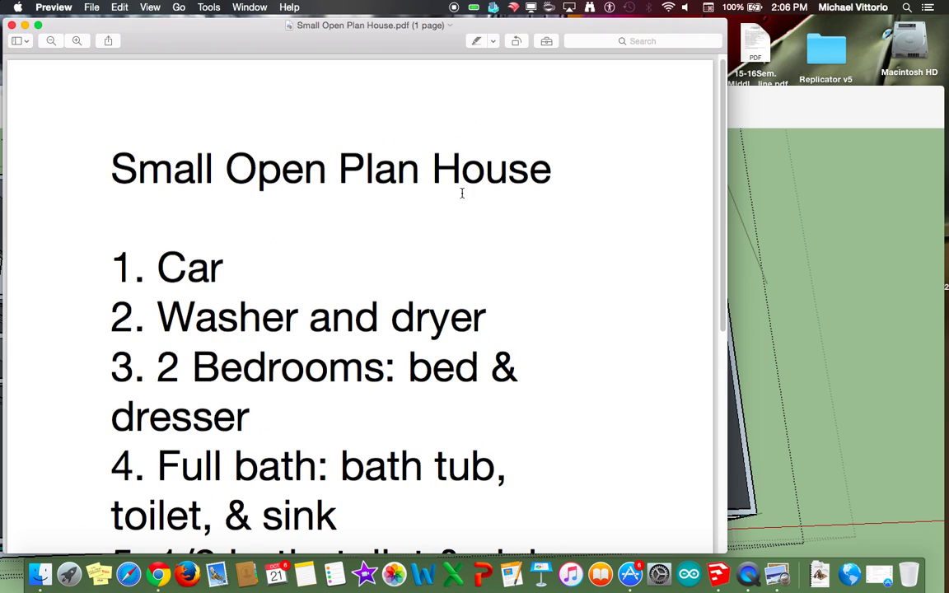
# - Read through the PDF's numbered list of required house features in Preview
pyautogui.scroll(-3, 328, 186)
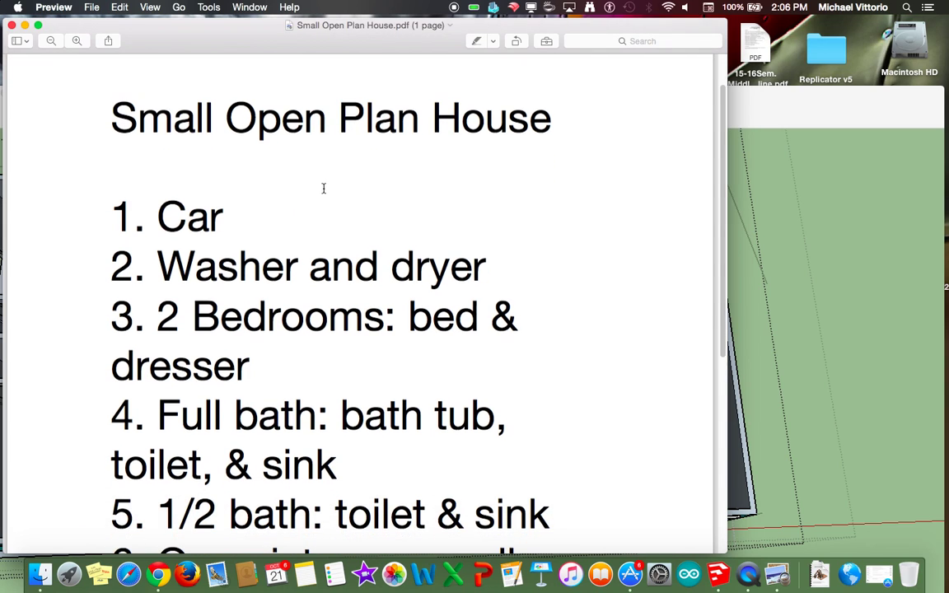
pyautogui.scroll(-1, 148, 278)
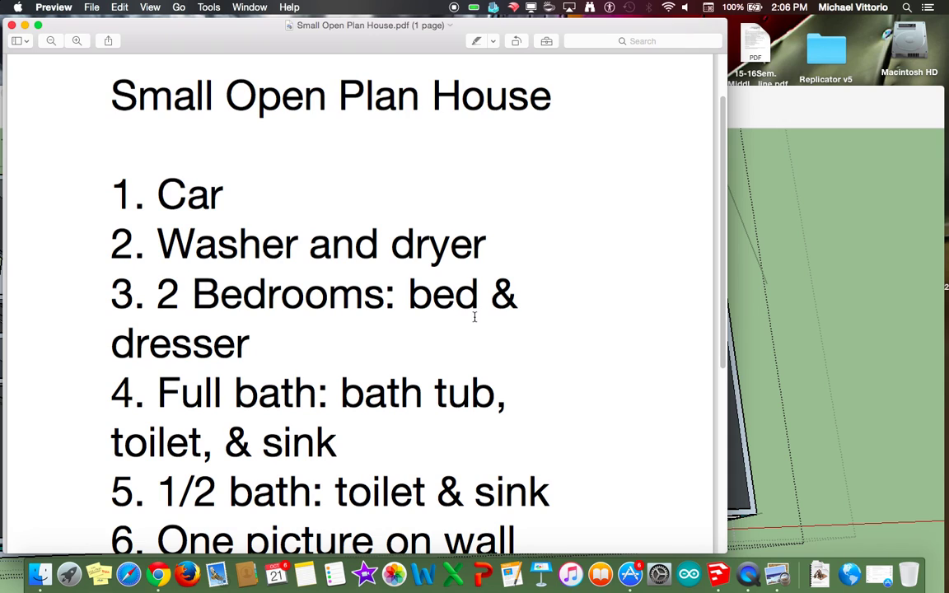
pyautogui.scroll(-7, 251, 332)
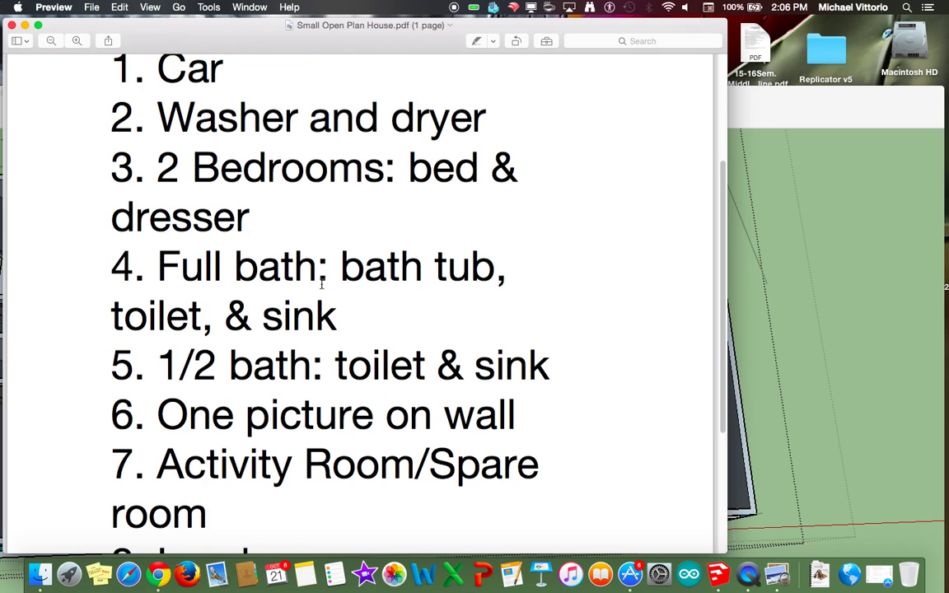
pyautogui.scroll(-5, 291, 314)
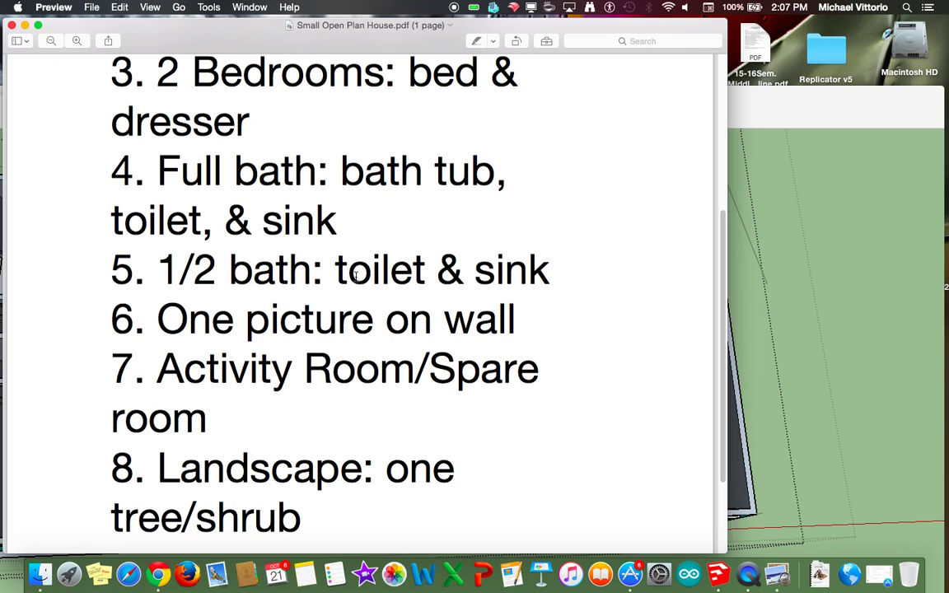
pyautogui.scroll(-3, 485, 282)
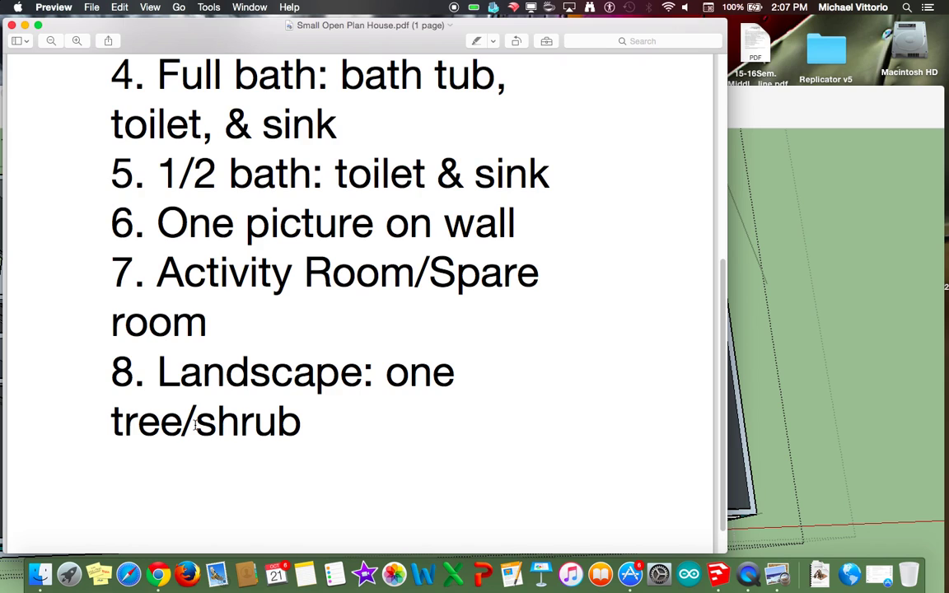
pyautogui.scroll(5, 278, 338)
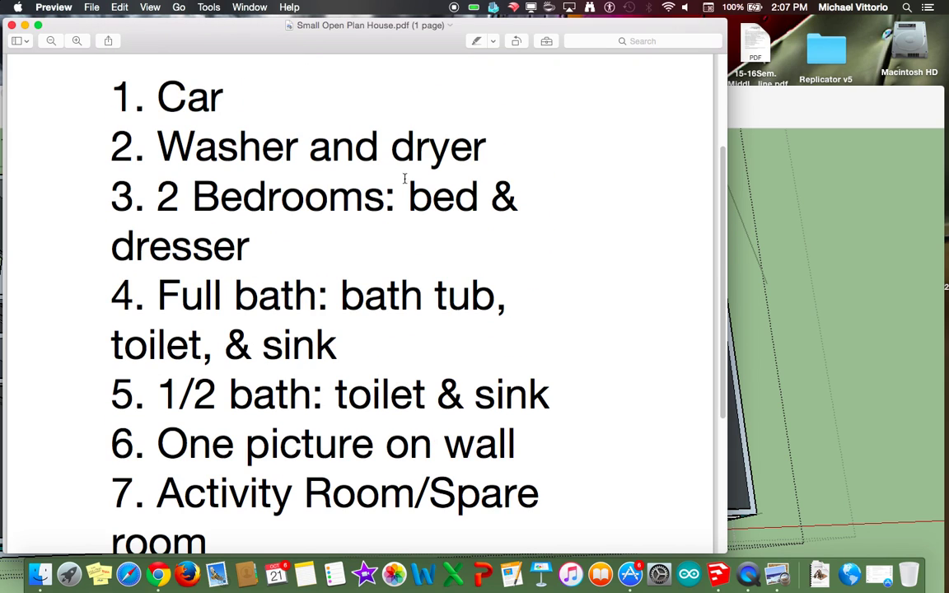
pyautogui.click(773, 117)
# - Move the SketchUp window fully back on screen and orbit the house plan slightly
pyautogui.moveTo(598, 116); pyautogui.dragTo(598, 34)
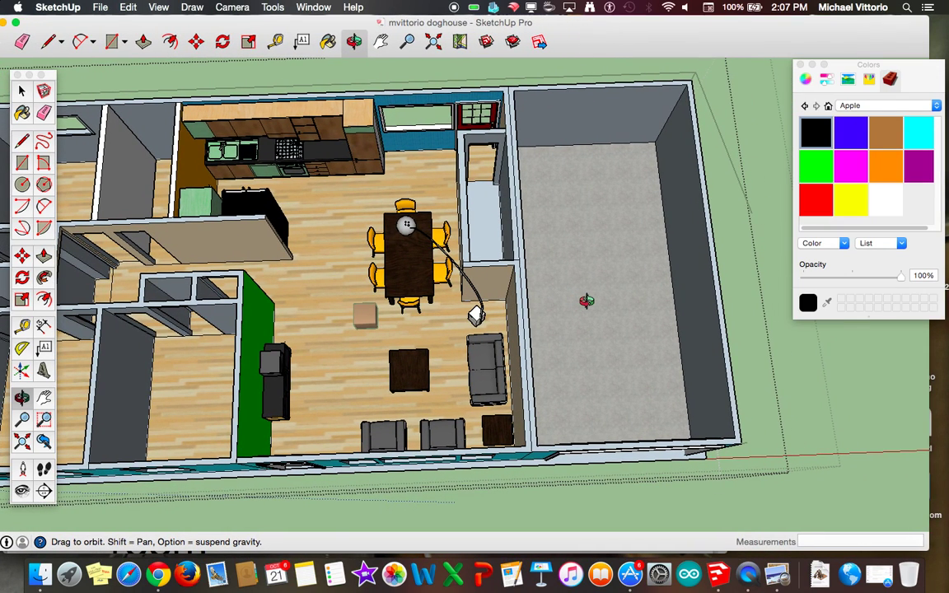
pyautogui.moveTo(598, 194); pyautogui.dragTo(640, 180)
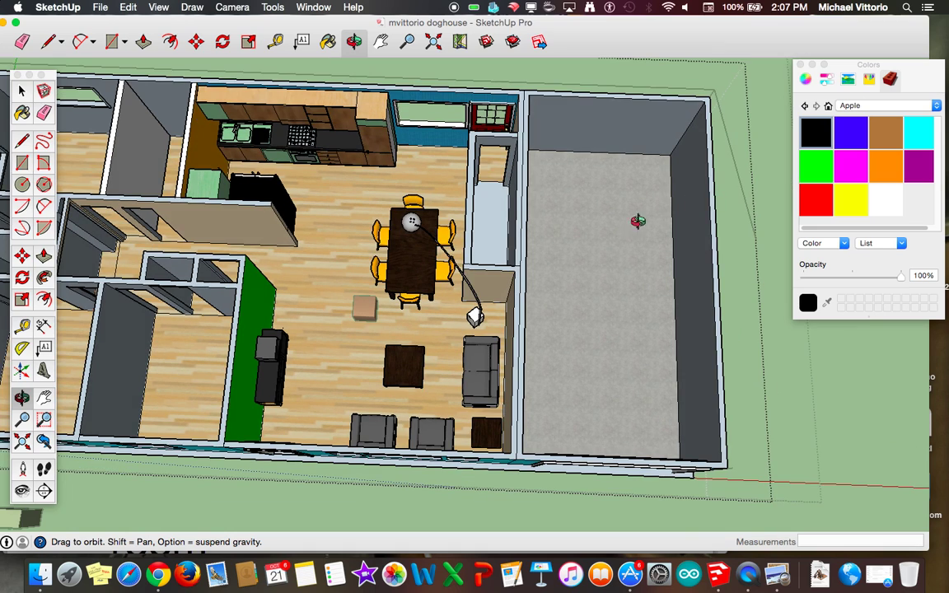
pyautogui.moveTo(568, 309); pyautogui.dragTo(559, 295)
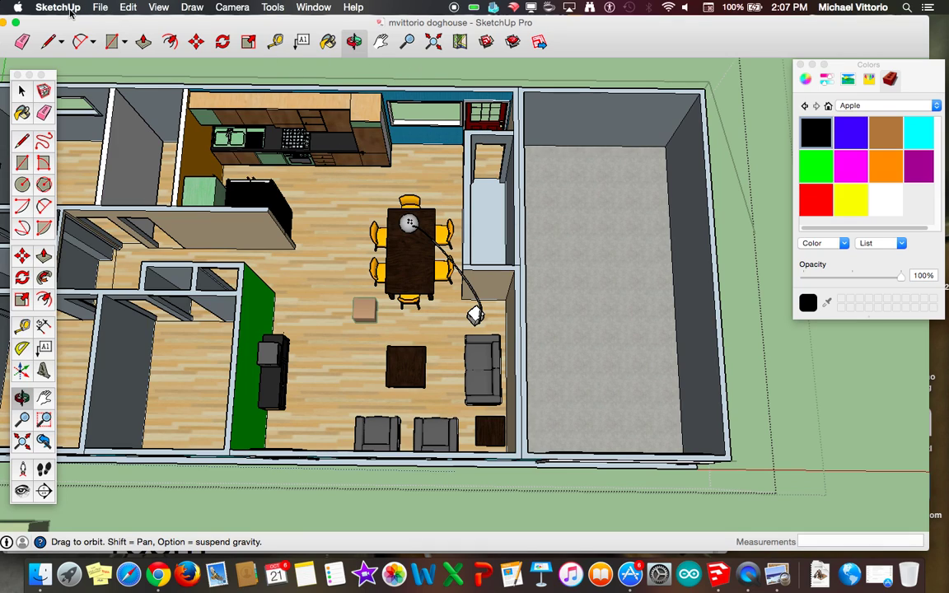
# - Save the model to the Desktop as 'mvittorio small house' with Save As
pyautogui.click(100, 8)
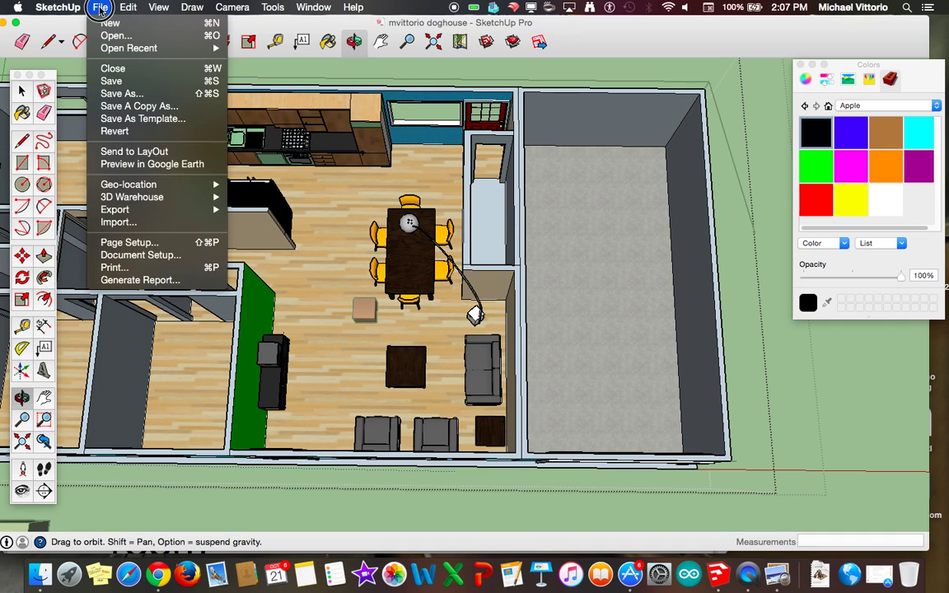
pyautogui.click(115, 95)
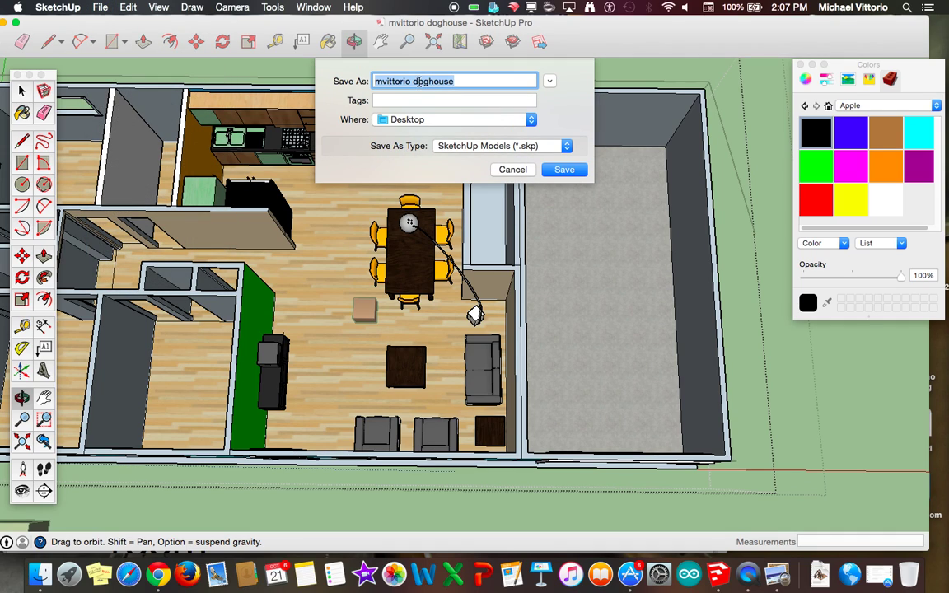
pyautogui.moveTo(415, 82); pyautogui.dragTo(461, 82)
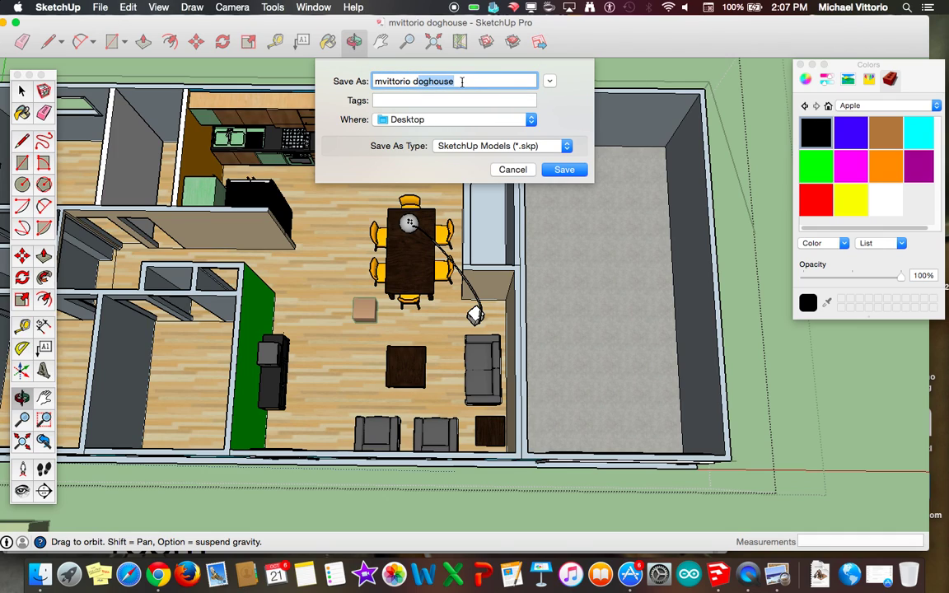
pyautogui.write('d')
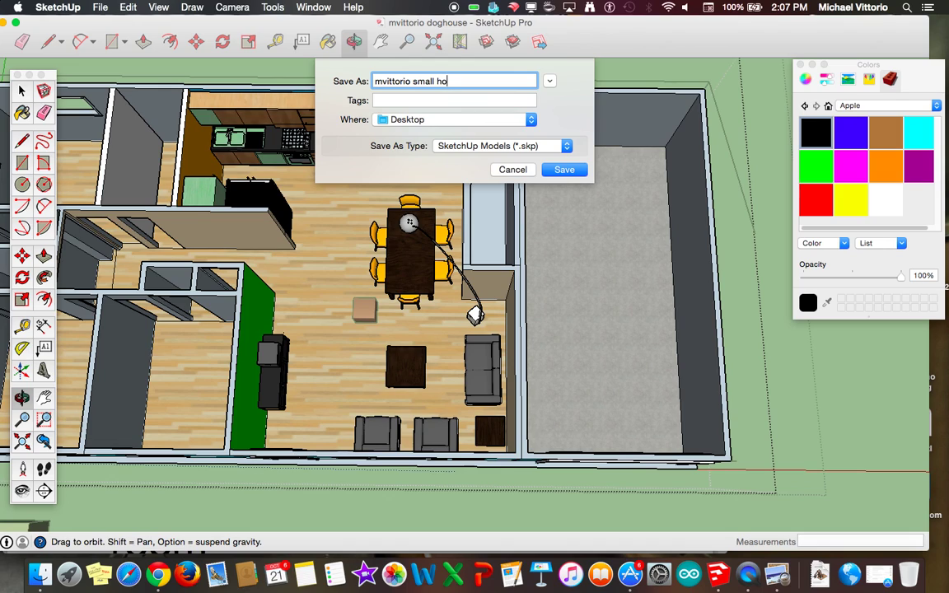
pyautogui.click(553, 169)
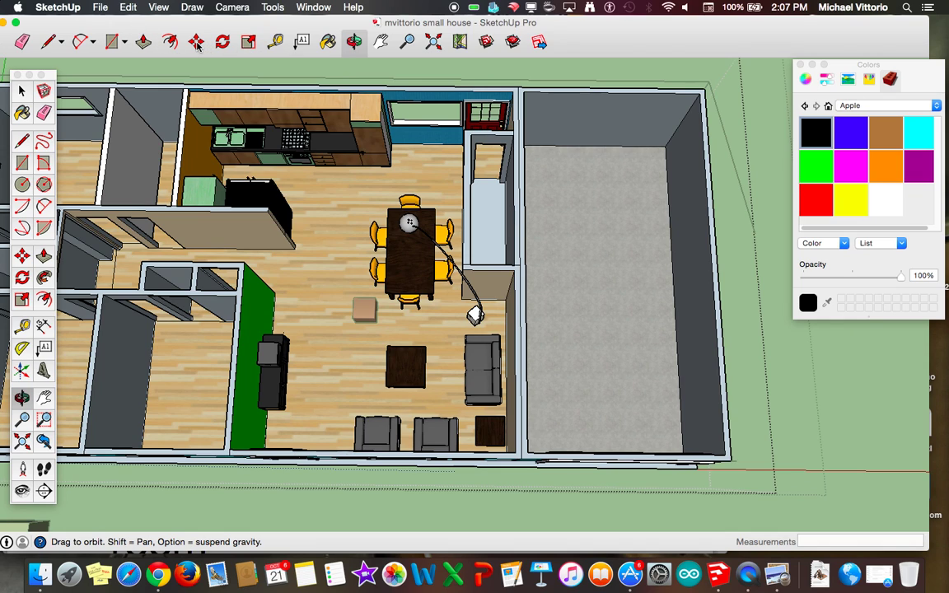
pyautogui.click(380, 41)
# - Pan right and zoom out to show the whole house, including the left-side bedrooms
pyautogui.moveTo(344, 185); pyautogui.dragTo(389, 183)
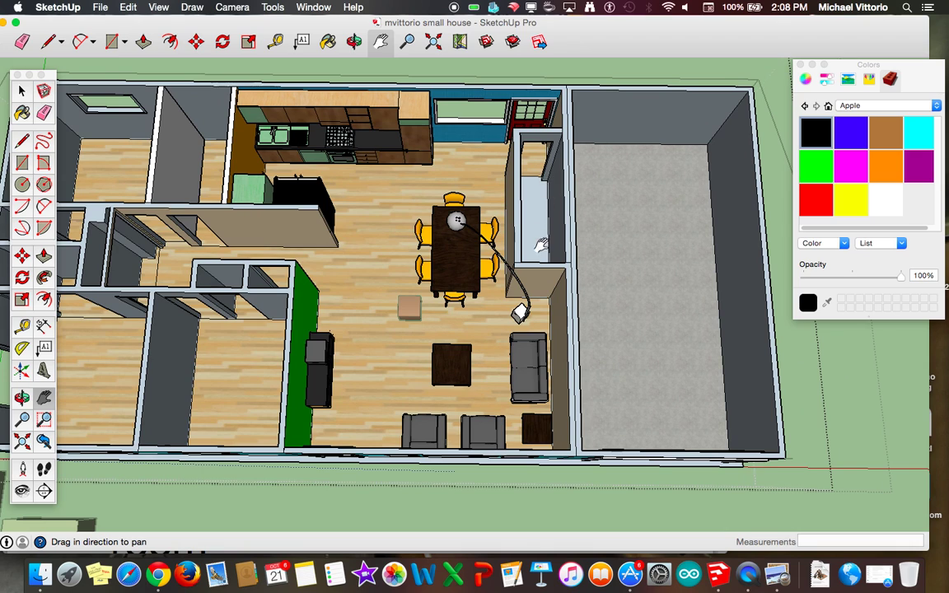
pyautogui.moveTo(340, 231); pyautogui.dragTo(635, 248)
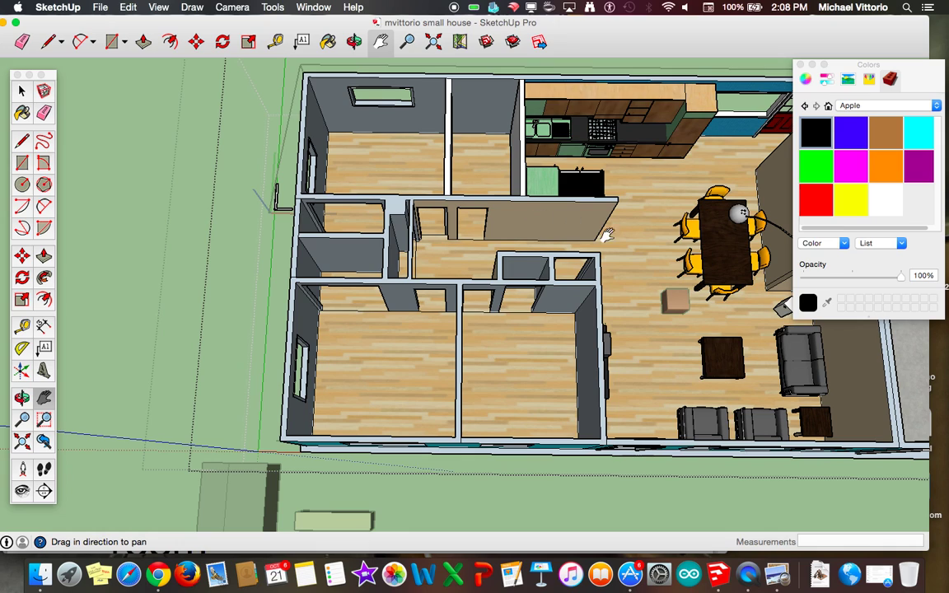
pyautogui.scroll(-3, 548, 206)
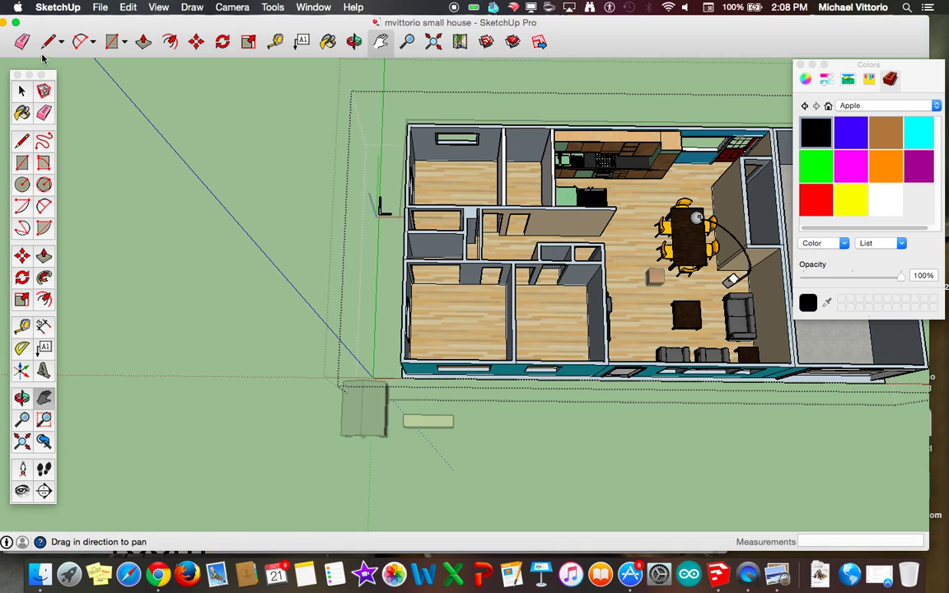
pyautogui.click(22, 91)
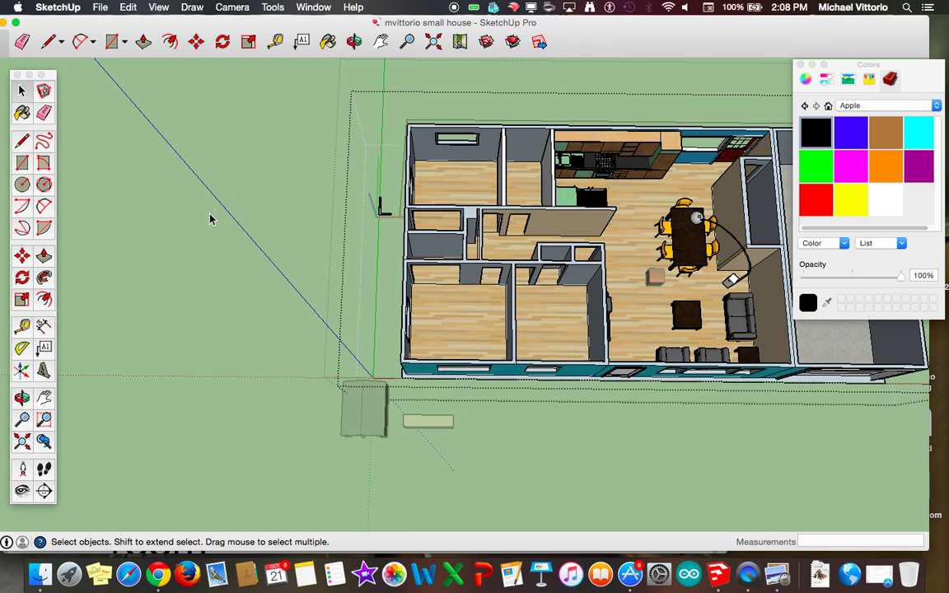